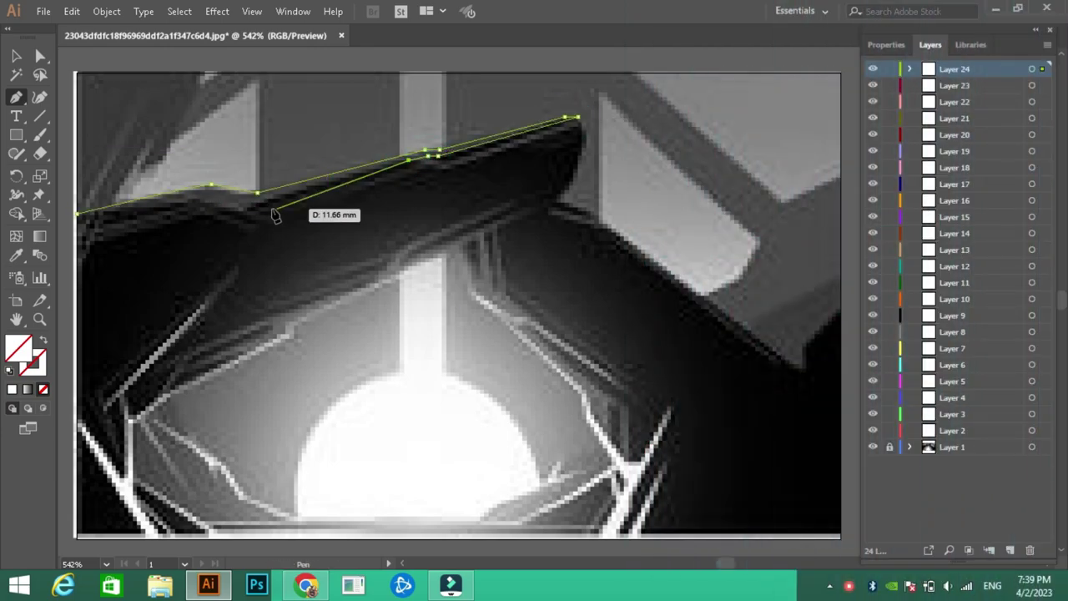
Step: Fill the first band along the top beam's edge with red-brown
double_click(21, 349)
click(575, 243)
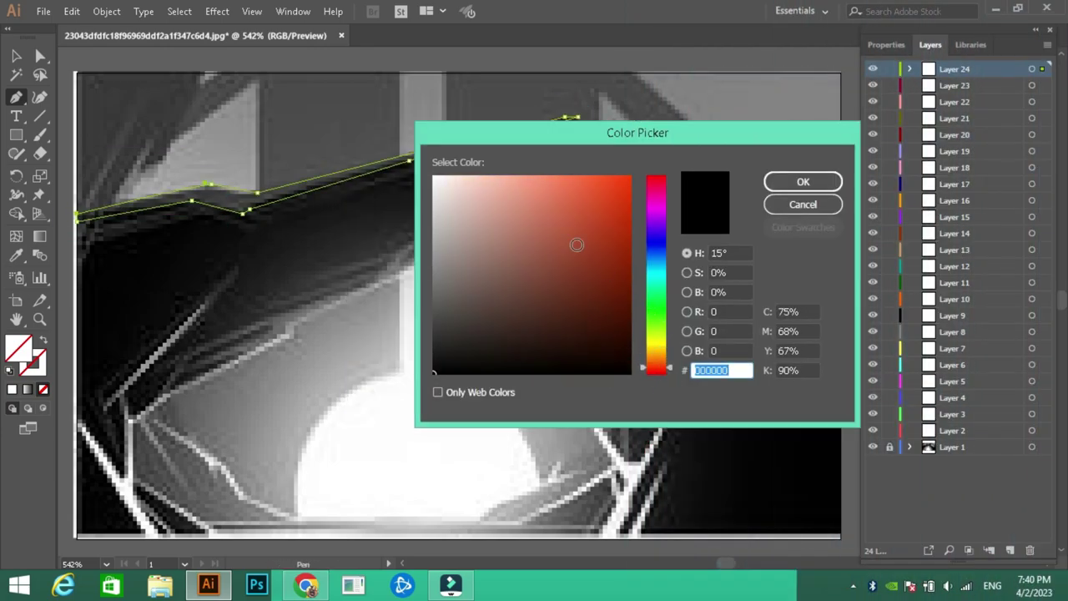
click(804, 181)
click(577, 120)
key(/)
Step: Trace a second top-edge band in darker red and lock its layer
click(410, 156)
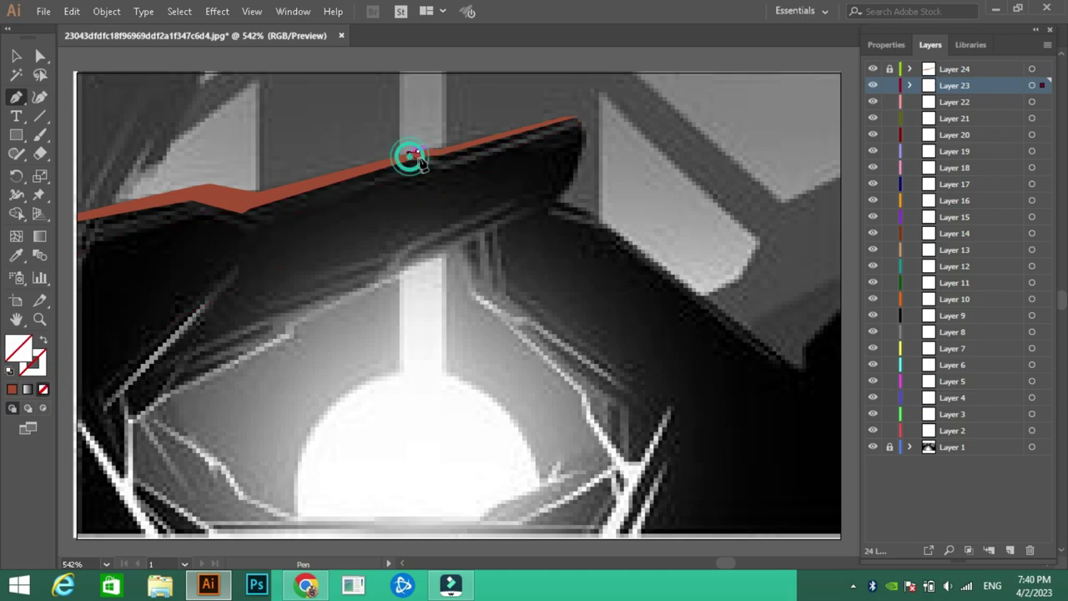
double_click(22, 349)
click(567, 284)
click(801, 178)
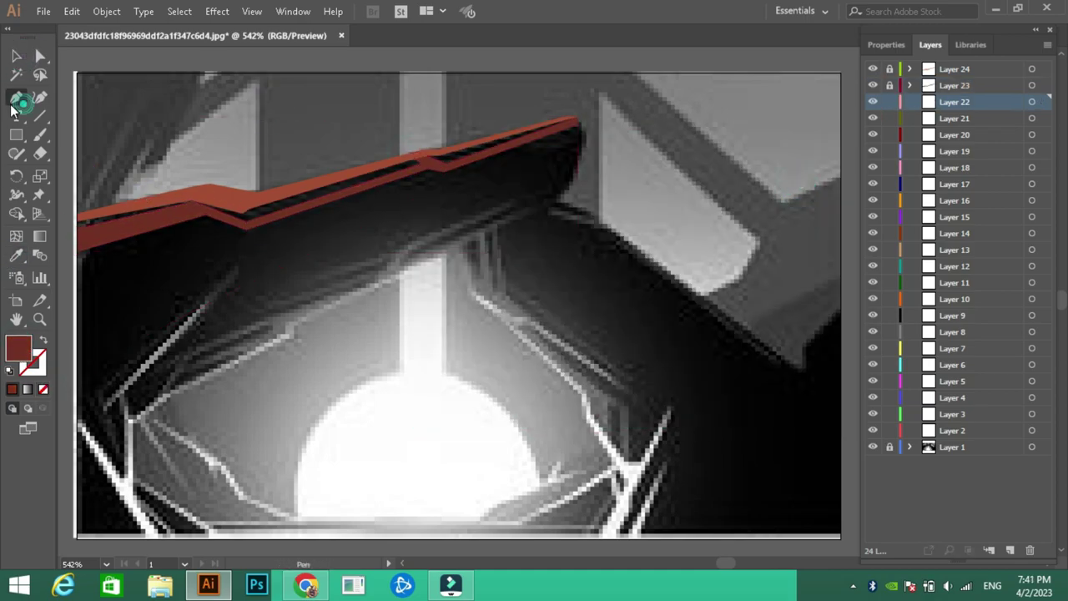
click(176, 190)
click(889, 102)
Step: Draw a salmon strand at the beam's lower left and lock its layer
key(p)
scroll(167, 334, down, 2)
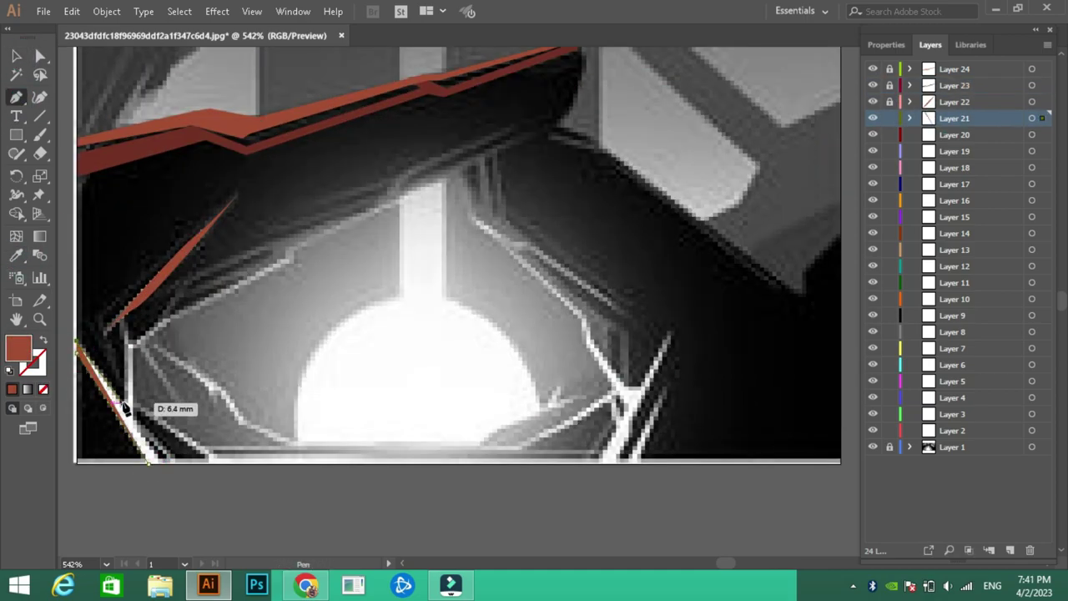
click(291, 263)
key(/)
double_click(18, 346)
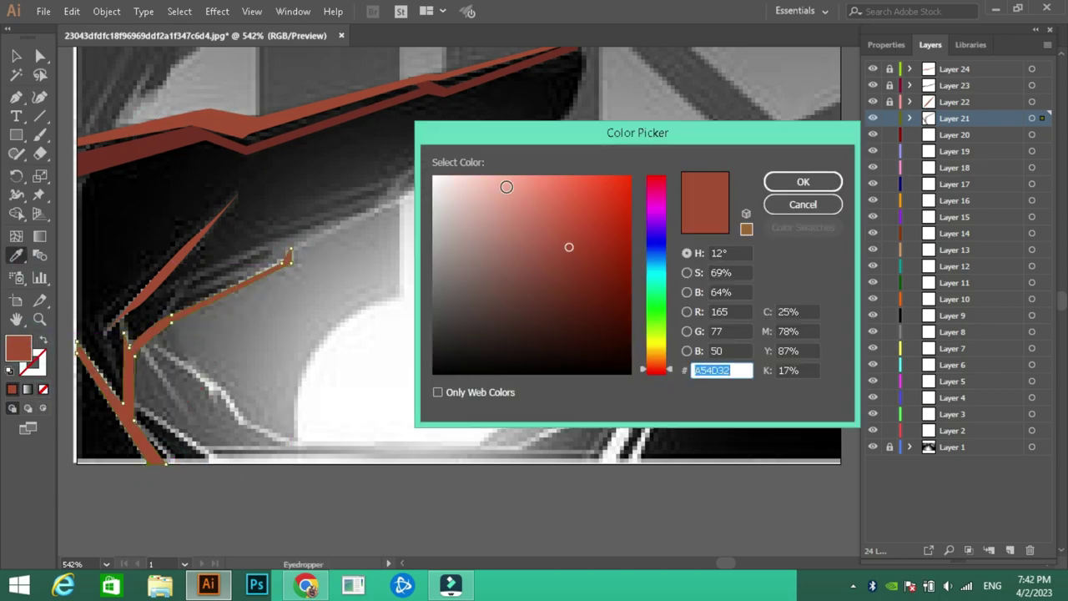
click(534, 213)
click(803, 181)
click(890, 118)
click(954, 135)
Step: Draw a wedge filled with sampled dark red and lock its layer
scroll(587, 83, up, 1)
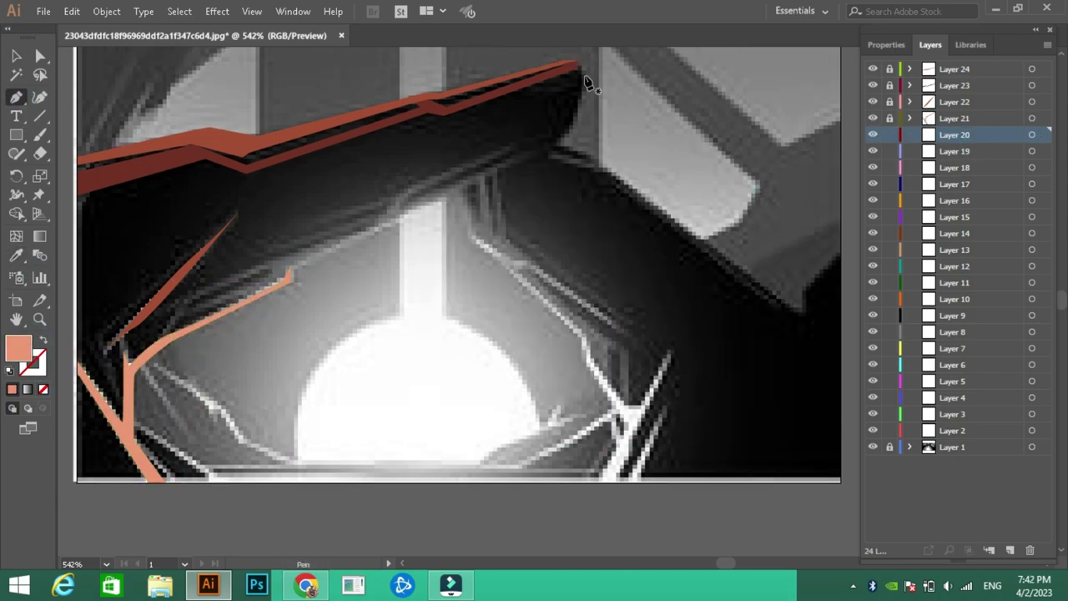
click(167, 309)
click(377, 218)
click(519, 162)
click(179, 315)
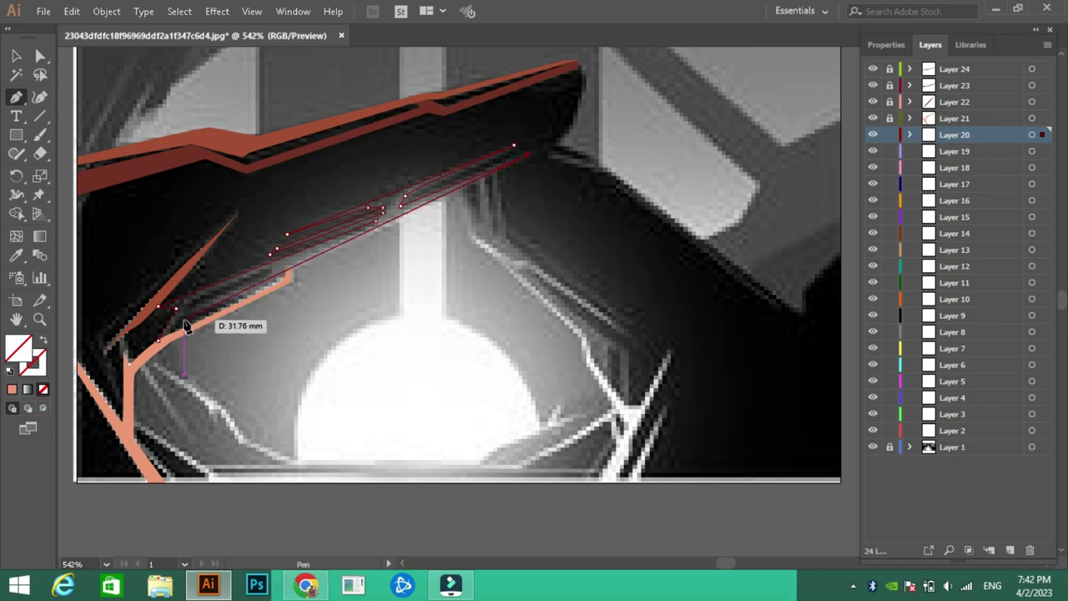
key(i)
click(226, 131)
click(890, 134)
click(954, 151)
Step: Trace the beam body from the left edge along the top band to the upper right tip
click(157, 141)
click(250, 146)
click(416, 96)
click(445, 98)
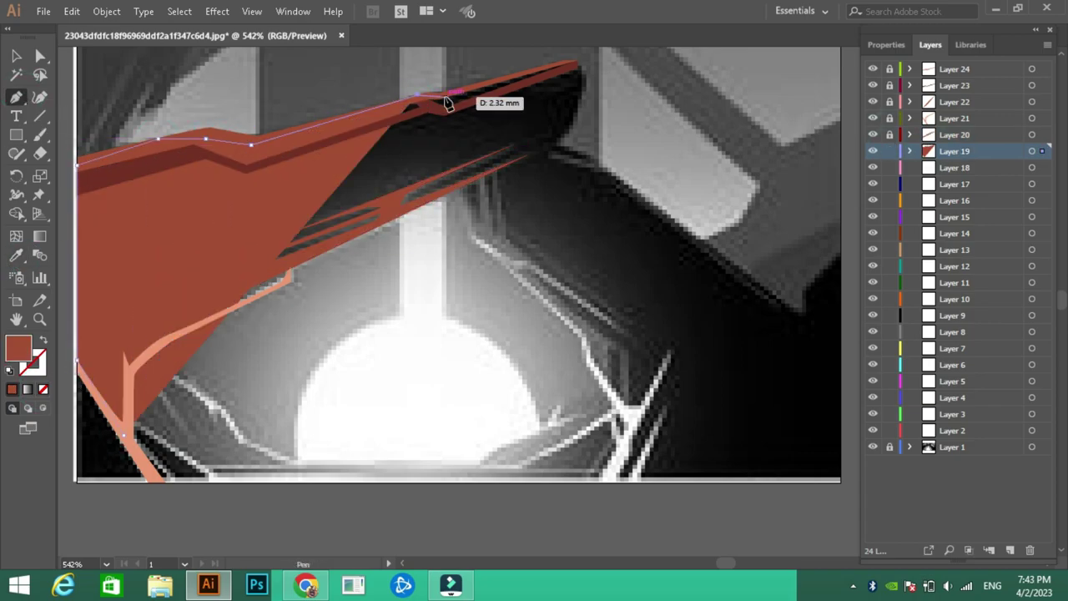
click(555, 65)
click(575, 63)
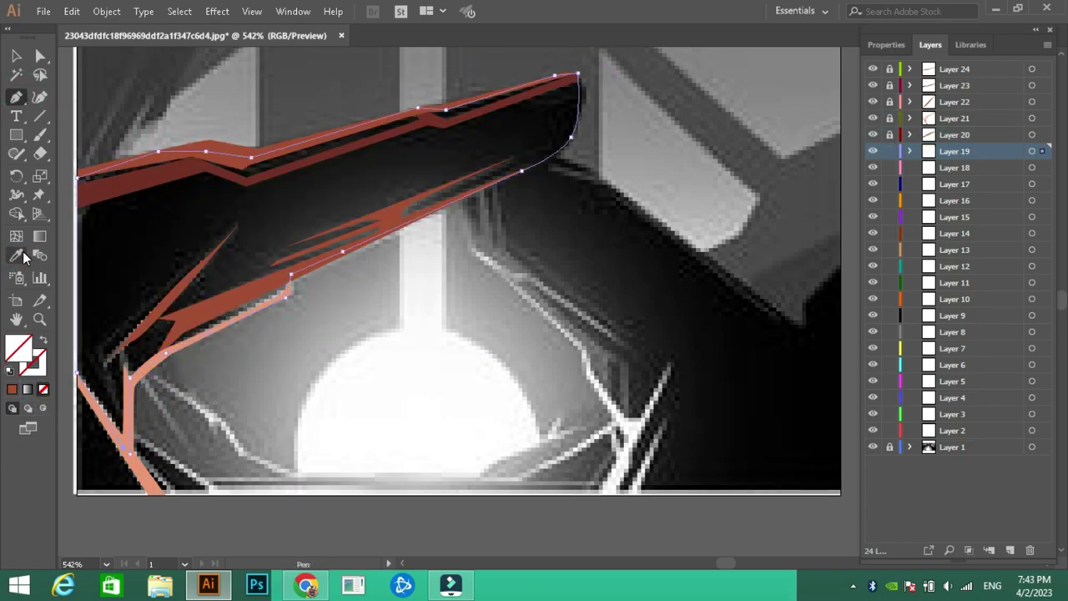
Step: Close the beam body path and give it a dark gradient fill
key(shift+x)
double_click(18, 346)
click(820, 179)
key(v)
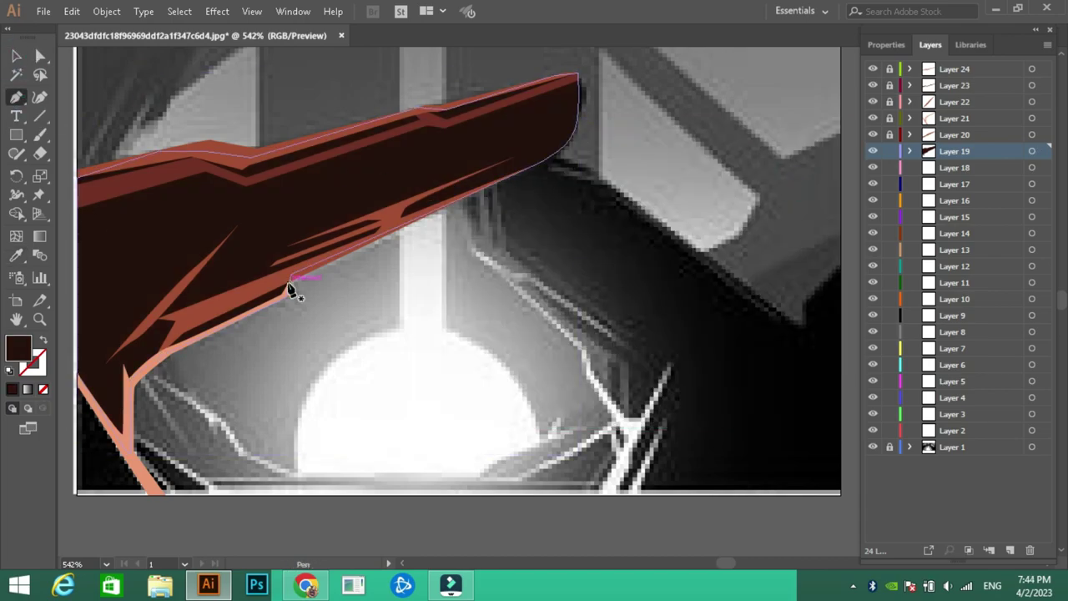
click(510, 163)
key(period)
Step: Lock the beam's layer and finish the dark shape at bottom left
click(890, 151)
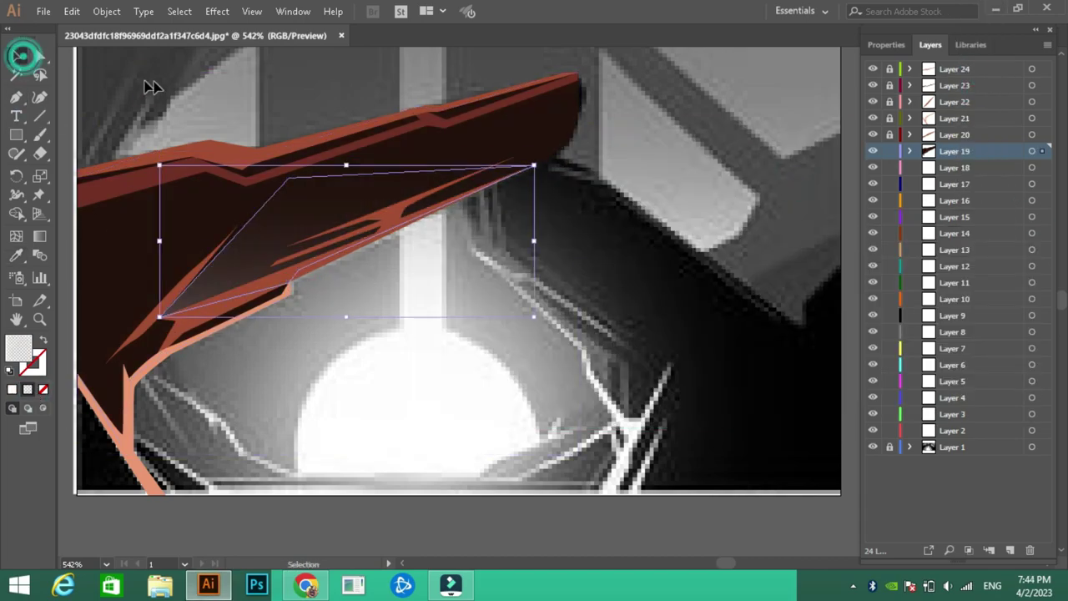
click(953, 167)
click(137, 442)
click(125, 375)
Step: Draw a lower-left strand on the next layer and lock it
click(954, 183)
click(124, 421)
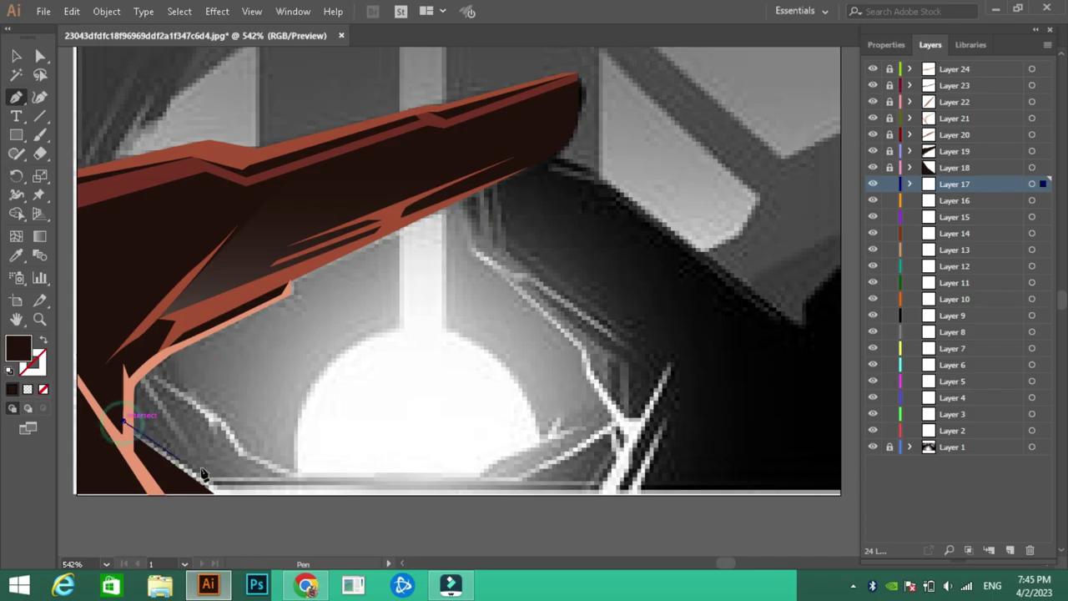
click(889, 183)
click(954, 200)
key(p)
scroll(601, 501, up, 1)
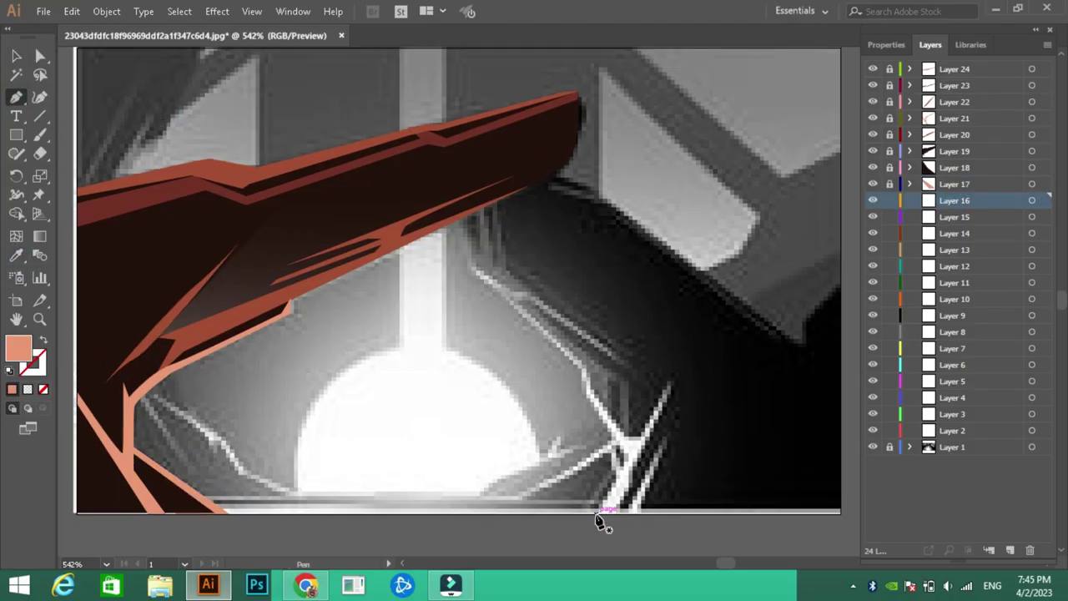
Step: Trace a salmon strand along the doorway's right side and lock its layer
click(595, 513)
click(472, 266)
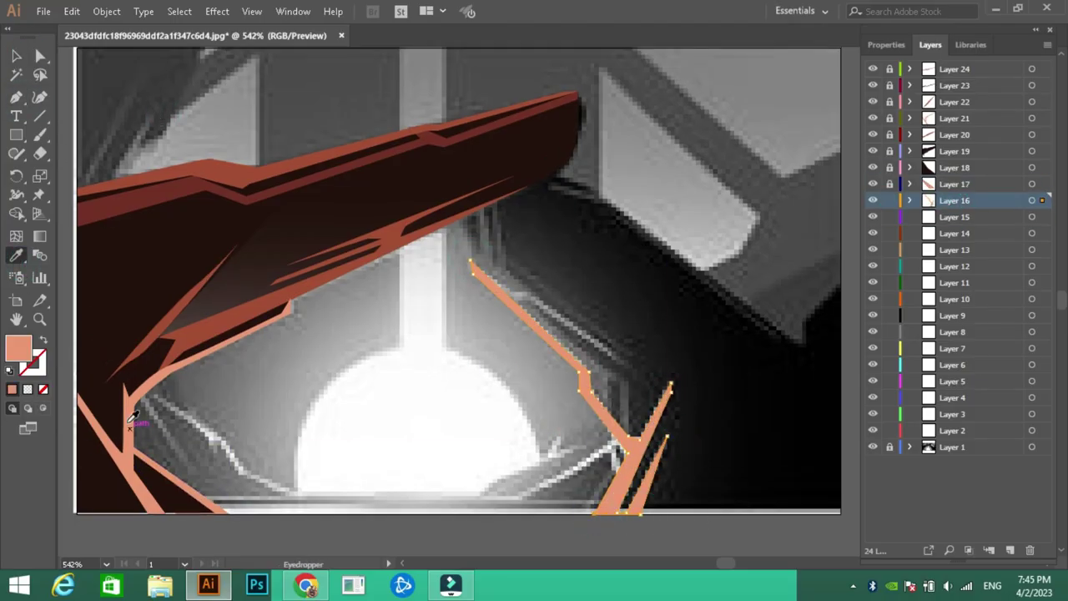
key(v)
click(889, 201)
click(953, 217)
key(p)
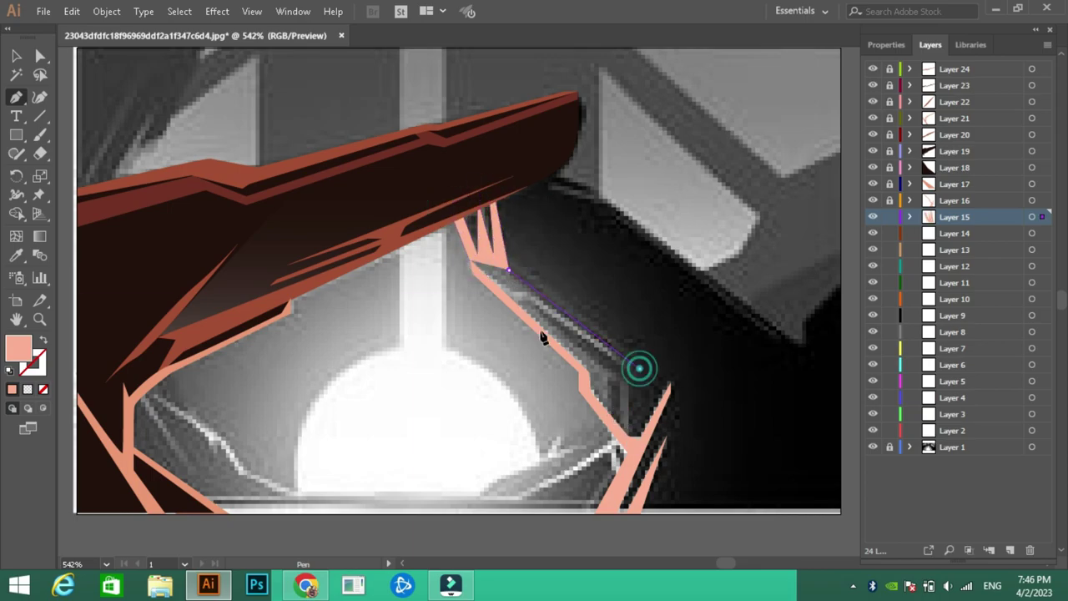
Step: Add more right-side strands in sampled salmon, lock them, and begin outlining the large right beam
click(628, 435)
click(42, 389)
click(201, 353)
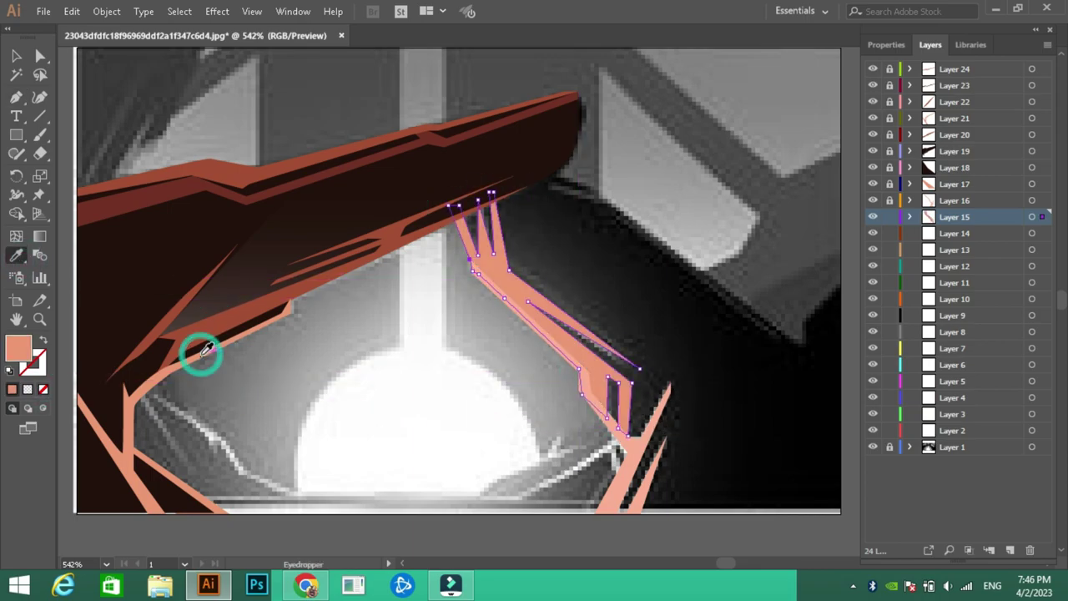
click(889, 217)
click(954, 233)
click(19, 96)
click(843, 508)
Step: Finish the right beam outline and draw two dark-brown swatch squares at upper right
click(603, 417)
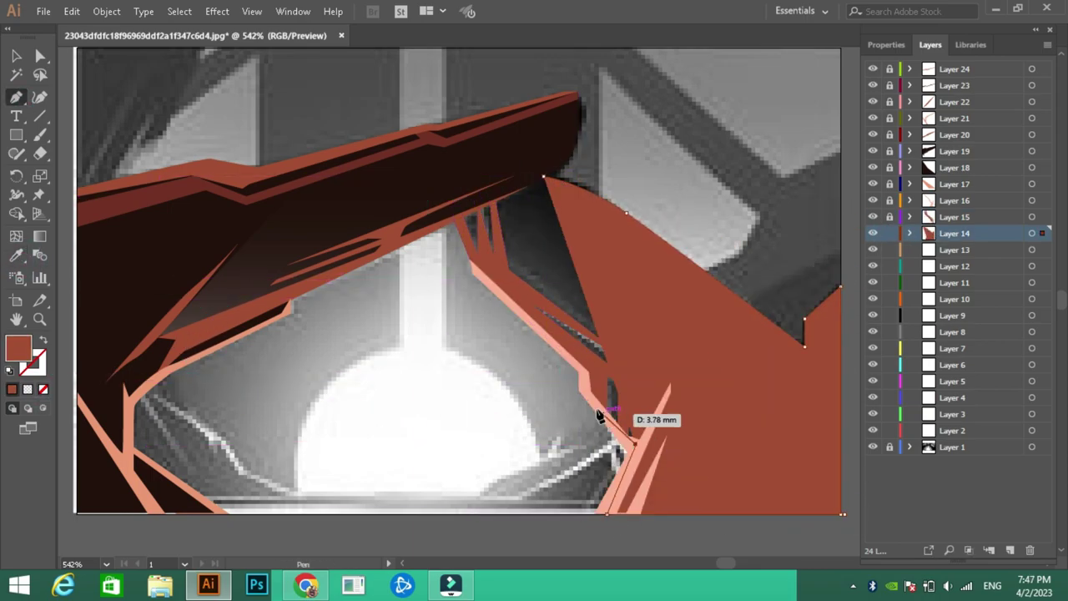
click(472, 258)
key(/)
key(m)
drag(710, 103, 762, 156)
drag(743, 181, 792, 237)
key(i)
click(343, 244)
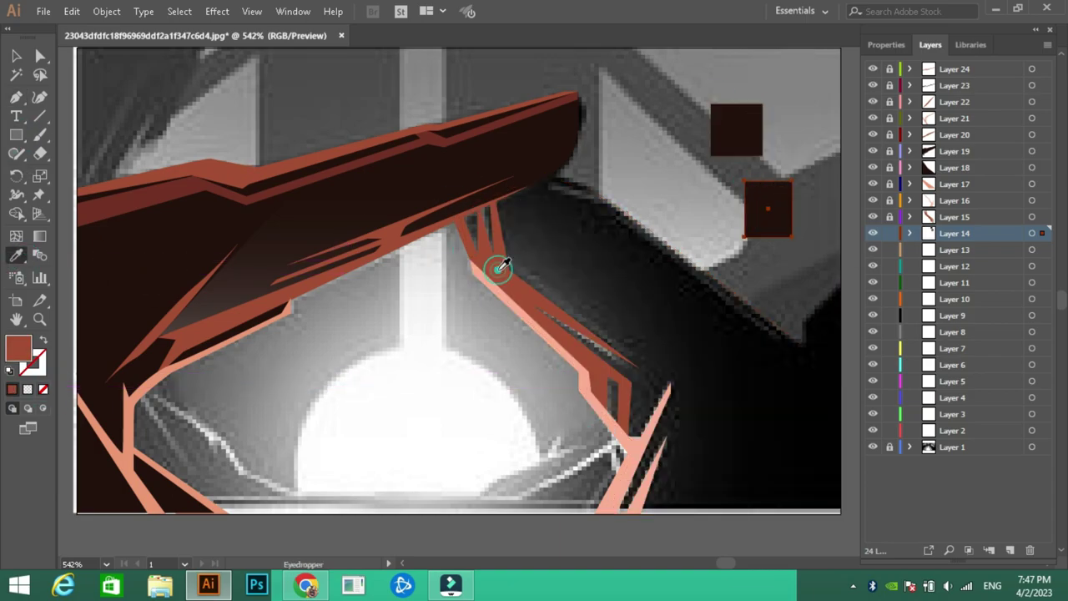
Step: Give the right beam a gradient fill with a #843826 red-brown stop
double_click(19, 347)
click(803, 182)
double_click(18, 347)
text(843826)
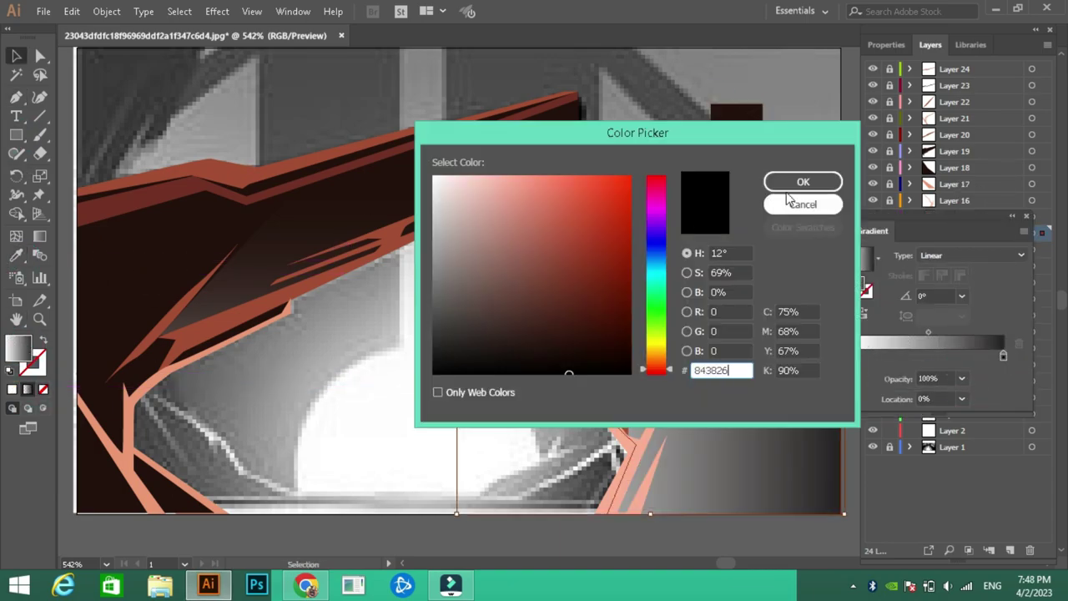
click(803, 181)
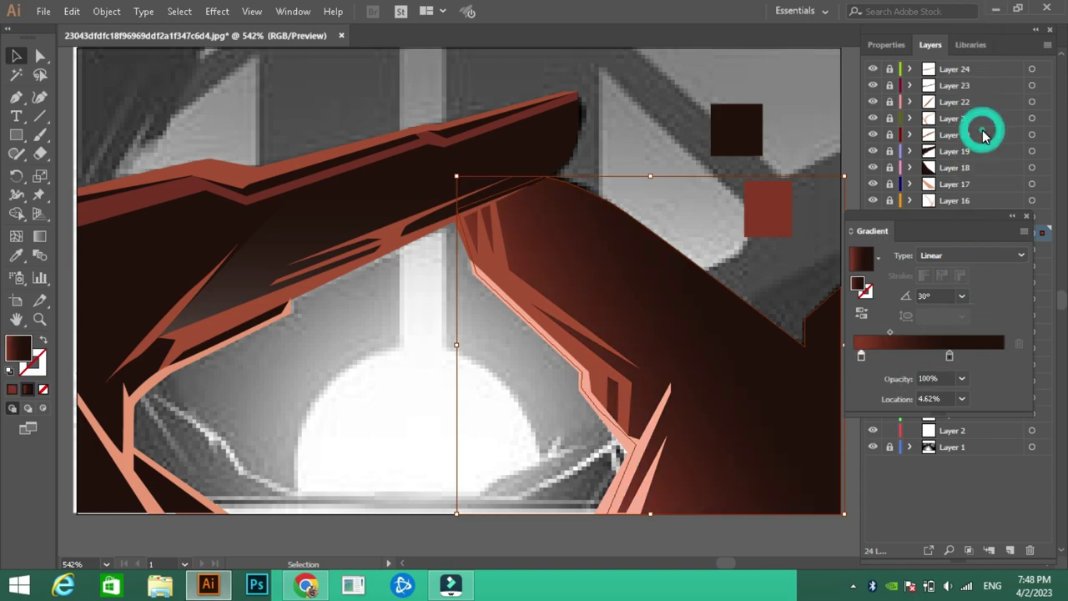
double_click(949, 355)
click(804, 181)
Step: Draw a closed dark shading shape over the right beam
key(p)
click(504, 191)
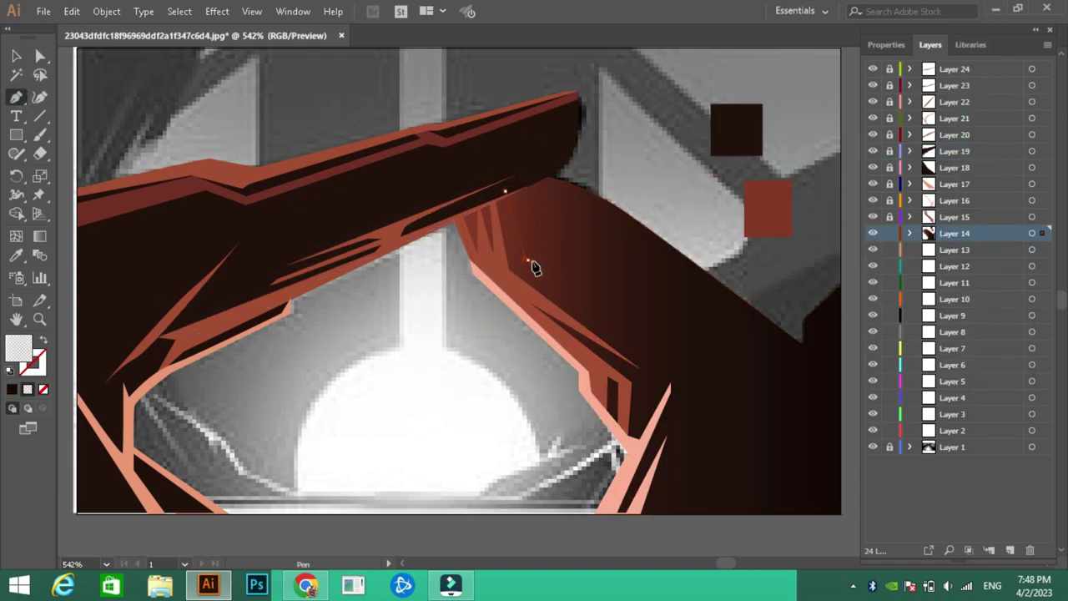
click(663, 495)
click(817, 500)
click(505, 192)
key(v)
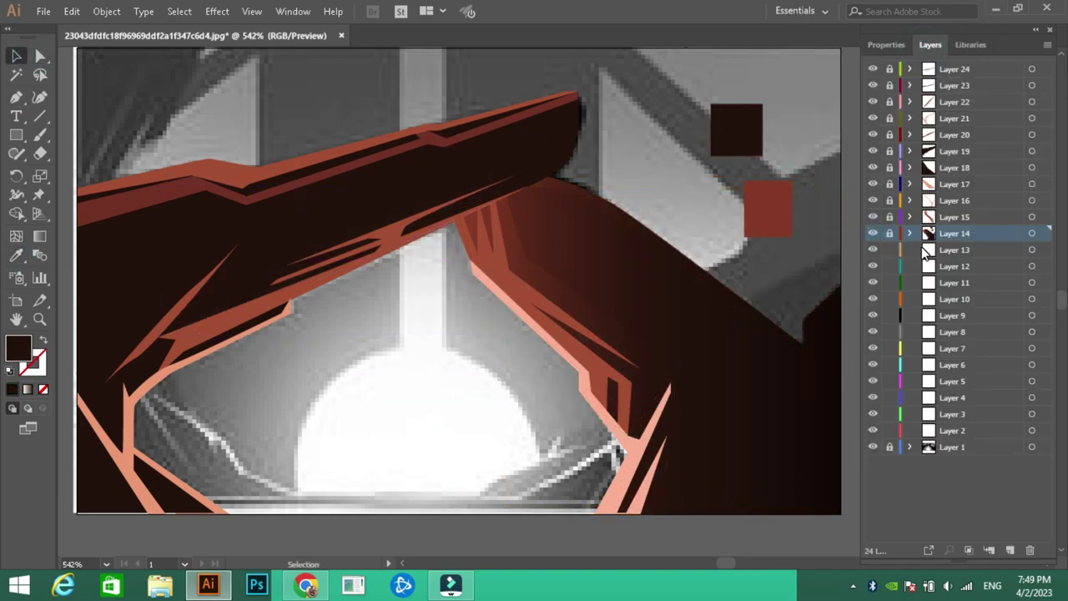
Step: Start a new path on the beam on the next layer, then move to the layer below
click(923, 249)
key(p)
click(597, 189)
click(930, 265)
Step: Fill the new shapes with dark brown
key(p)
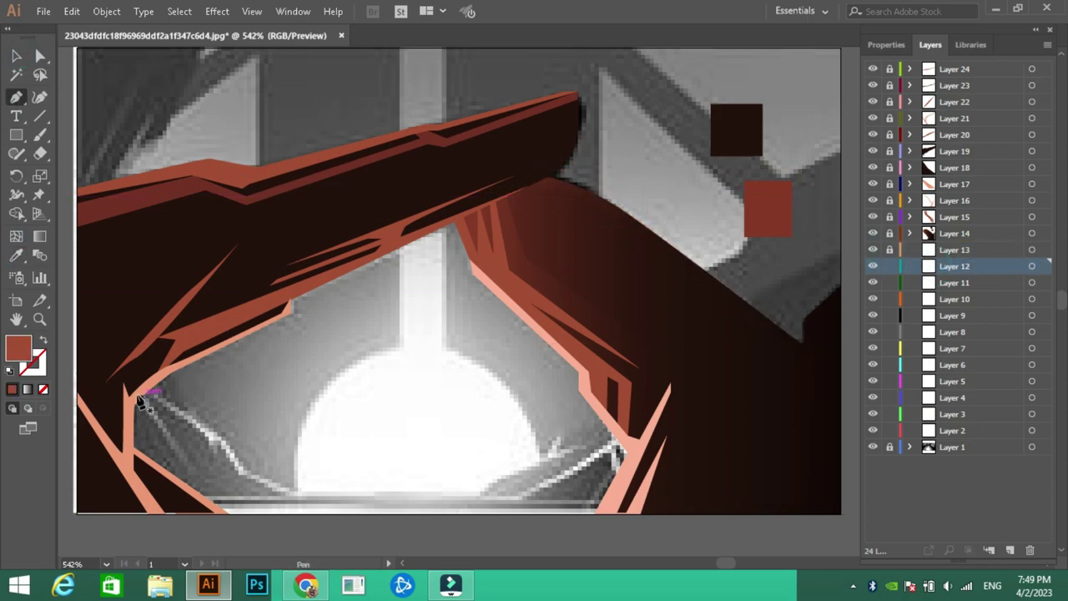
double_click(18, 347)
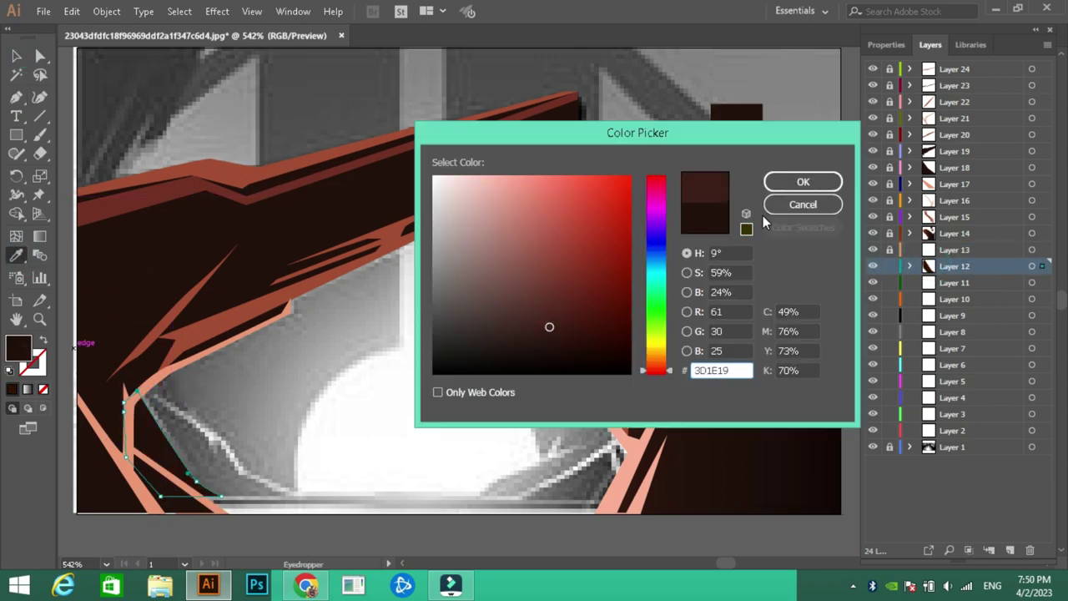
key(Return)
click(954, 282)
key(p)
double_click(18, 348)
key(Return)
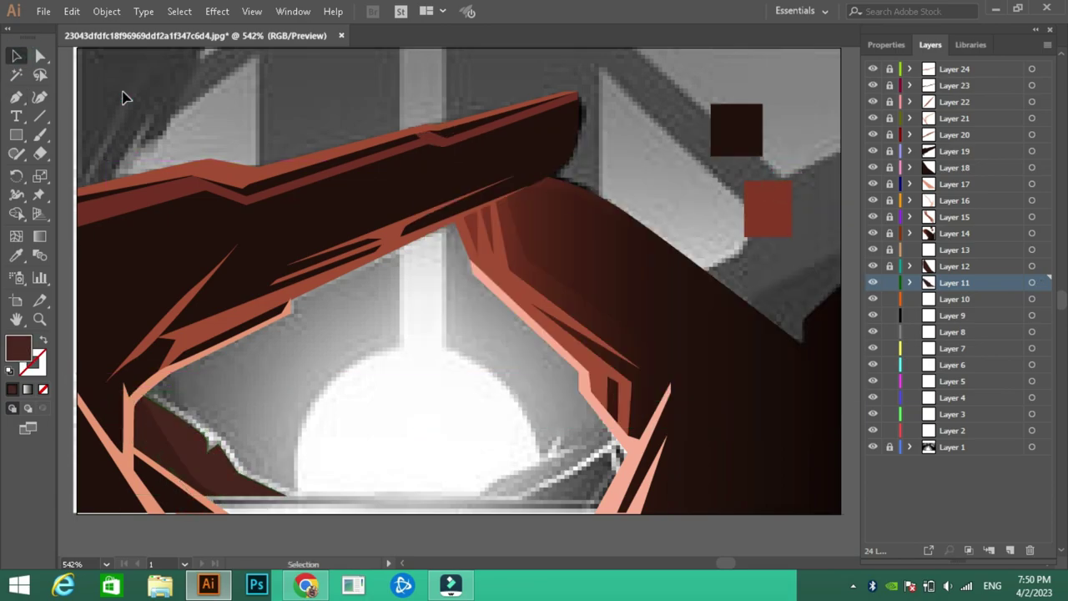
Step: Draw a shape at lower left, fill it with sampled dark brown, and lock its layer
click(954, 299)
key(p)
click(132, 415)
click(952, 315)
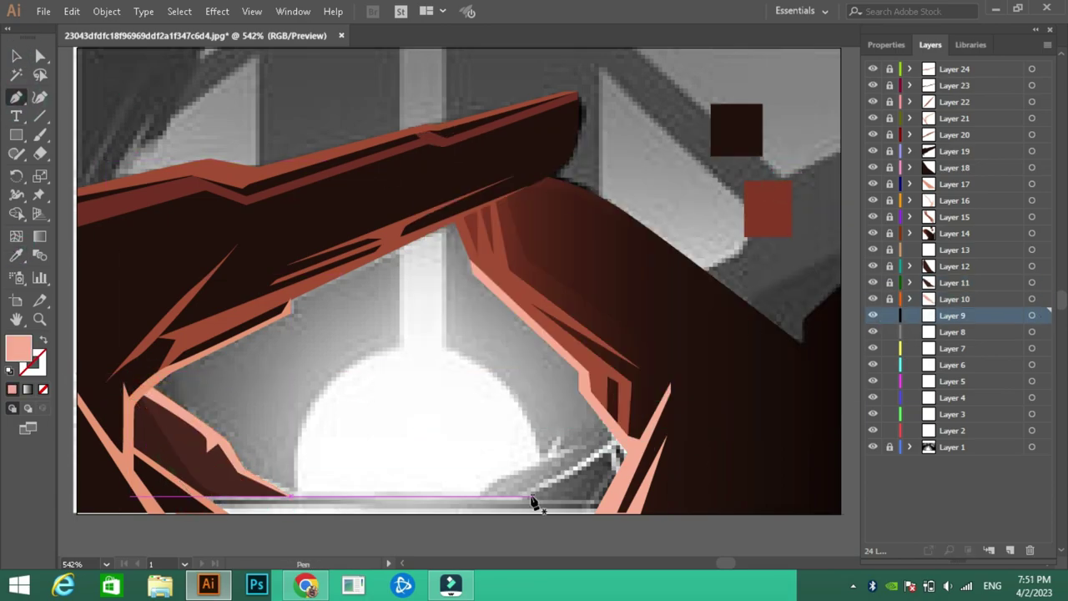
click(152, 431)
click(890, 315)
click(952, 331)
key(p)
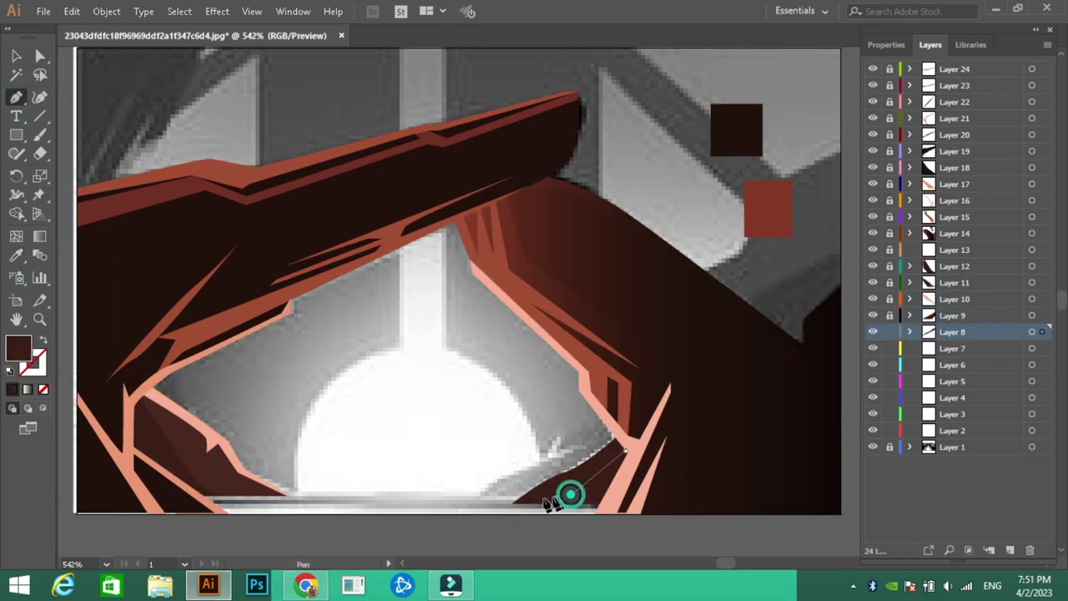
Step: Fill two more shapes with sampled red-brown and dark brown, locking each layer
click(590, 397)
click(890, 332)
click(952, 348)
key(p)
key(i)
click(735, 392)
click(890, 348)
click(953, 365)
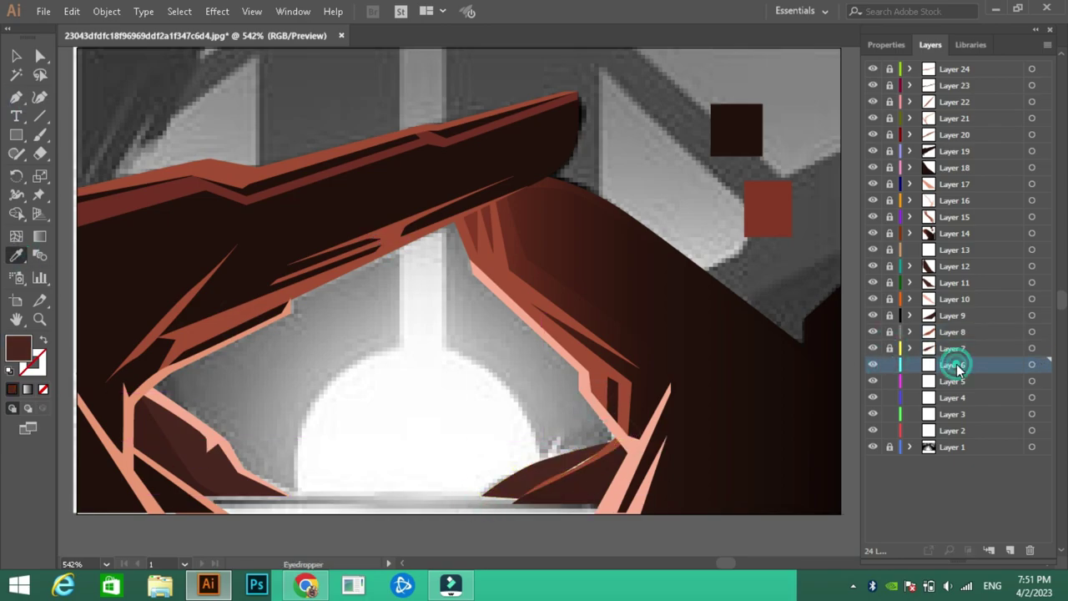
Step: Lock Layers 7 and 6 and select Layer 5
click(889, 347)
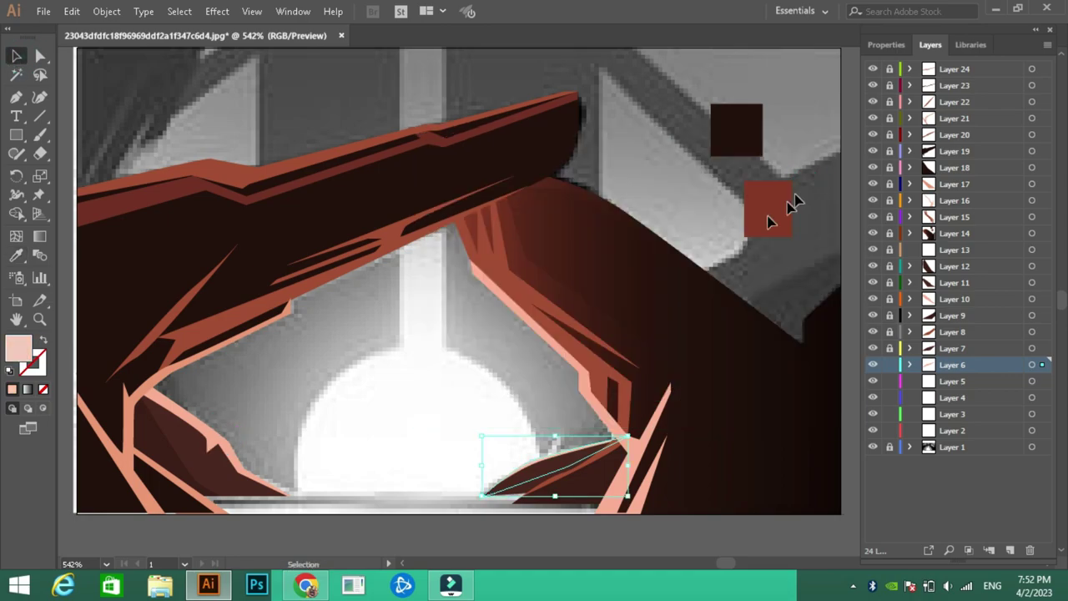
click(198, 429)
click(889, 364)
click(953, 380)
scroll(703, 364, up, 3)
Step: Add new layers and trace a dark brown rock at the top-left, locking Layer 30
key(ctrl+l)
key(ctrl+l)
key(ctrl+l)
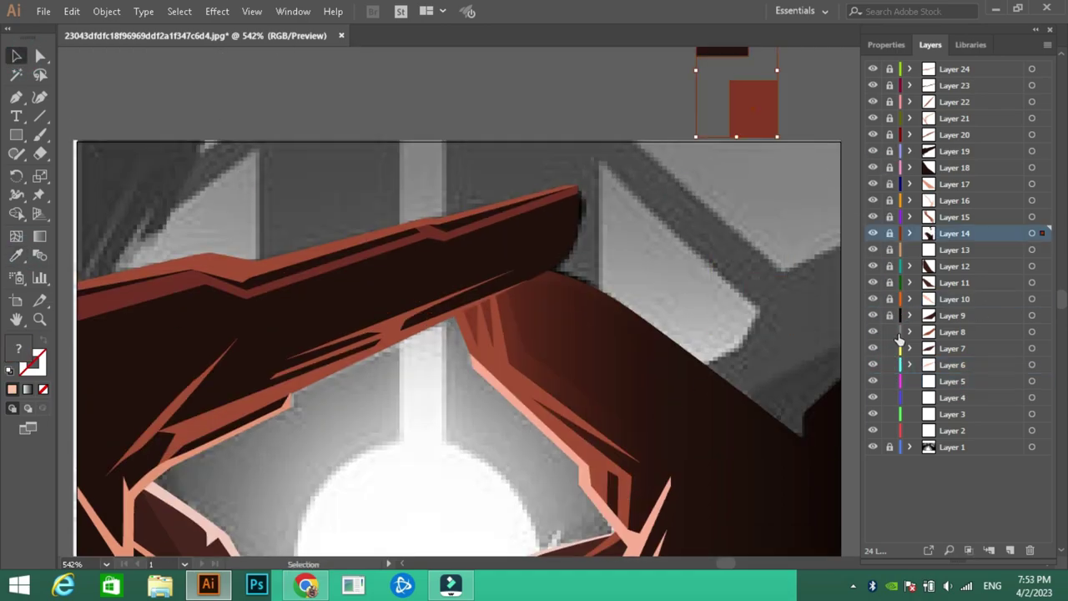
click(16, 96)
scroll(280, 121, up, 1)
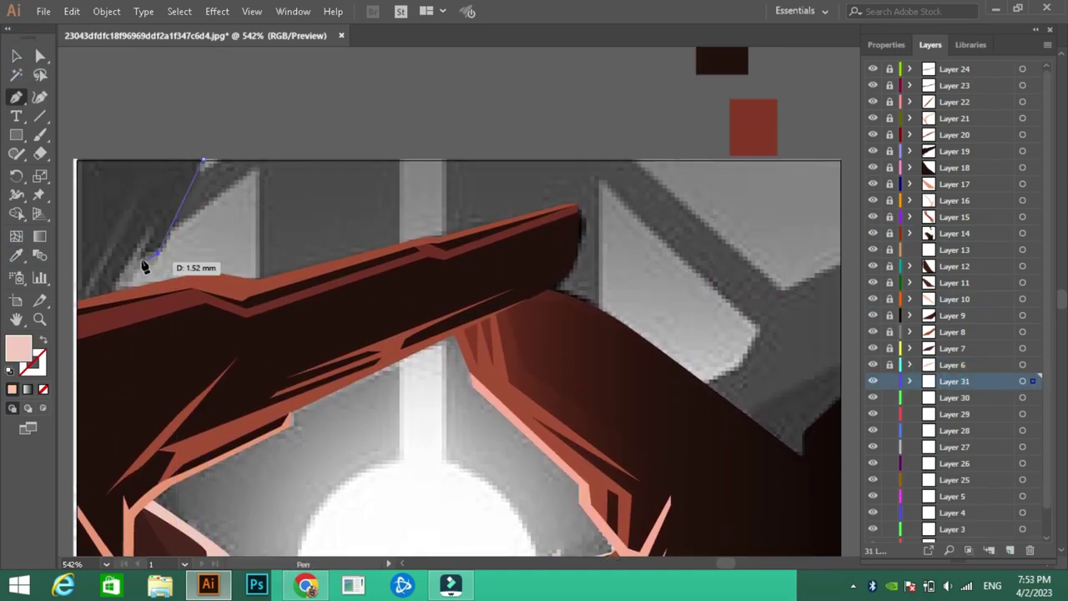
click(78, 165)
key(i)
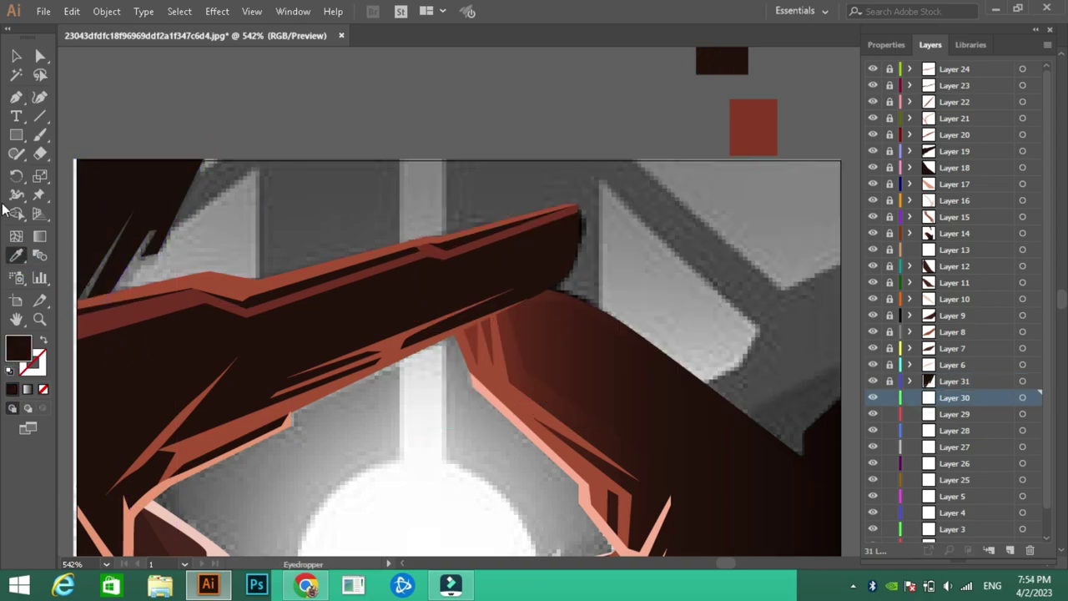
click(889, 397)
Step: Draw another rock shape, fill it with sampled dark brown, and lock Layer 29
click(954, 413)
drag(16, 154, 83, 172)
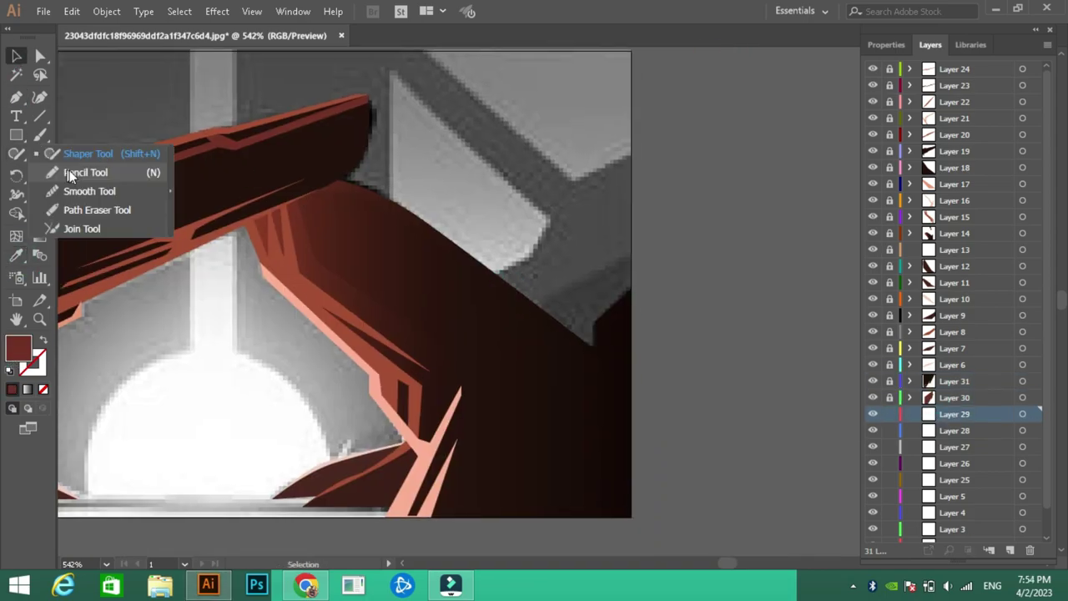
drag(526, 308, 630, 256)
click(525, 309)
key(i)
click(584, 459)
click(889, 414)
Step: Trace the right-side rock on Layer 28, lock it, and select Layer 27
click(954, 430)
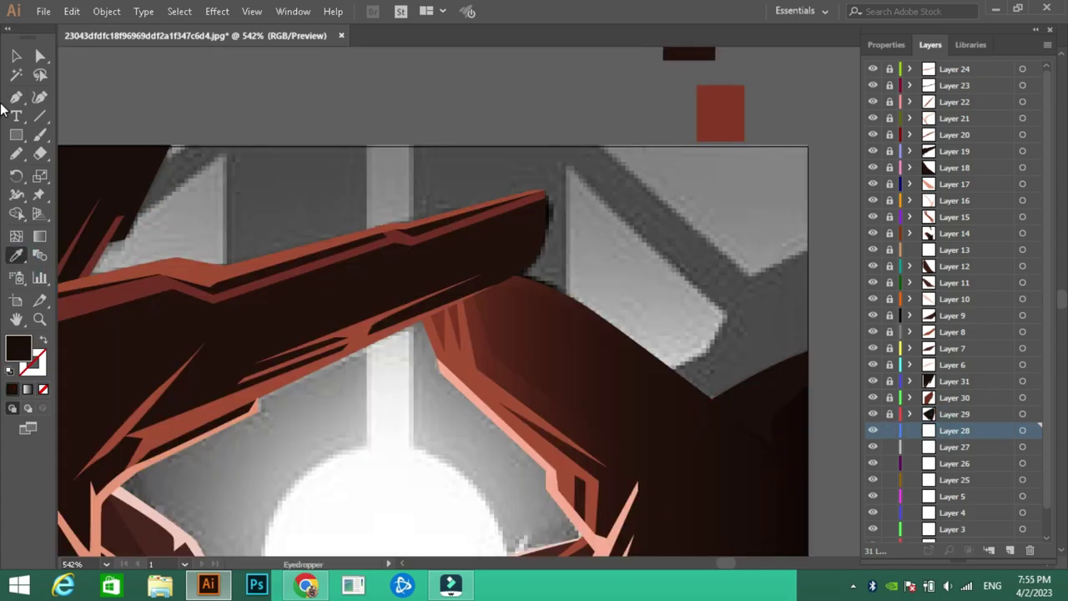
click(656, 377)
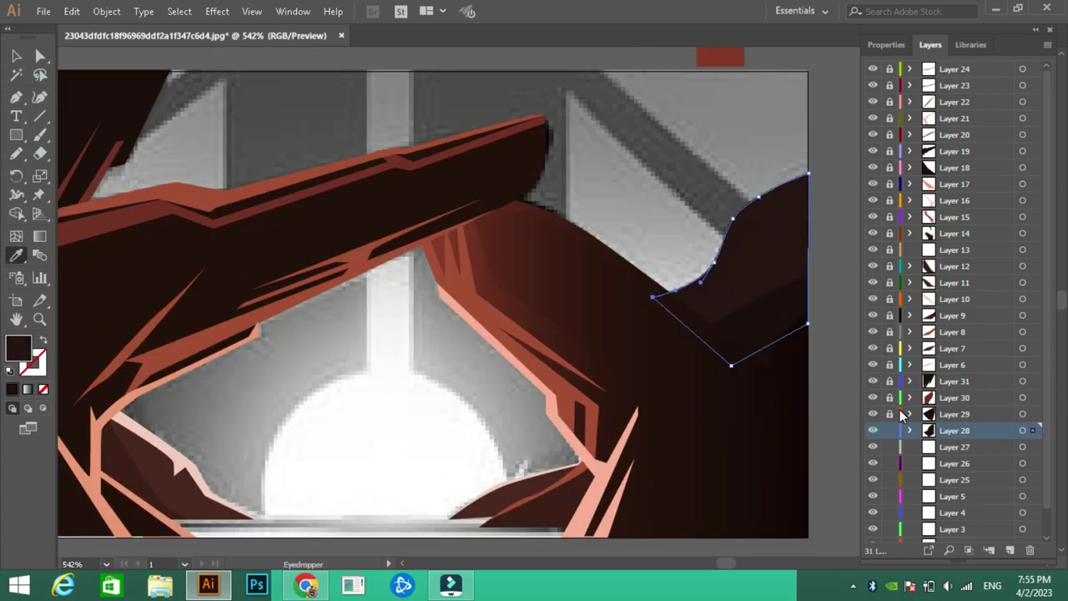
click(890, 430)
click(954, 446)
click(225, 89)
click(367, 89)
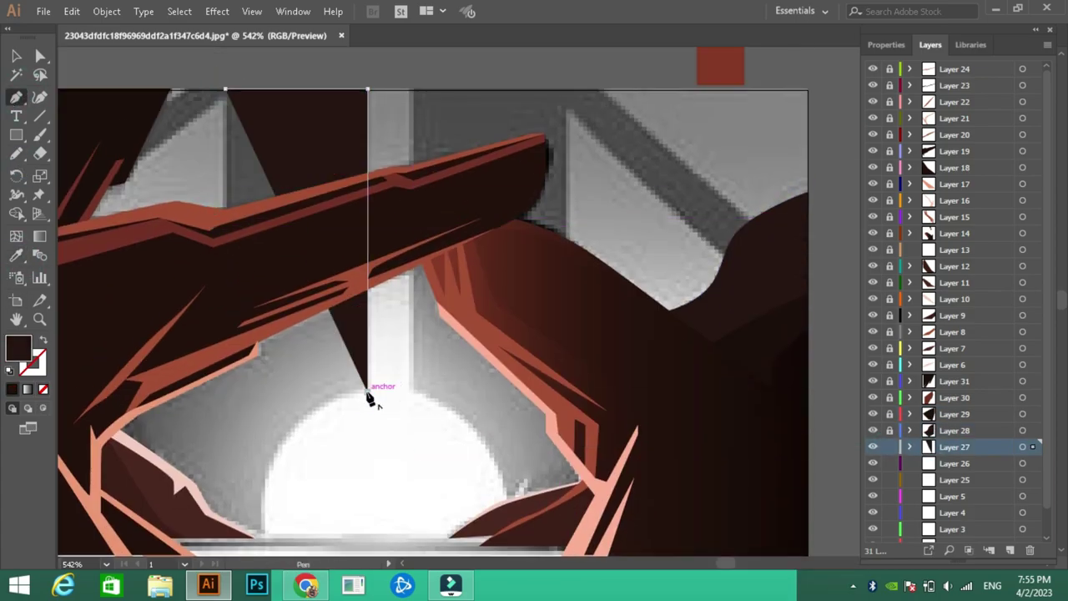
Step: Pen-draw the backdrop shape behind the doorway and fill it with a dark teal gradient
click(251, 535)
click(117, 483)
click(92, 430)
click(157, 334)
click(229, 215)
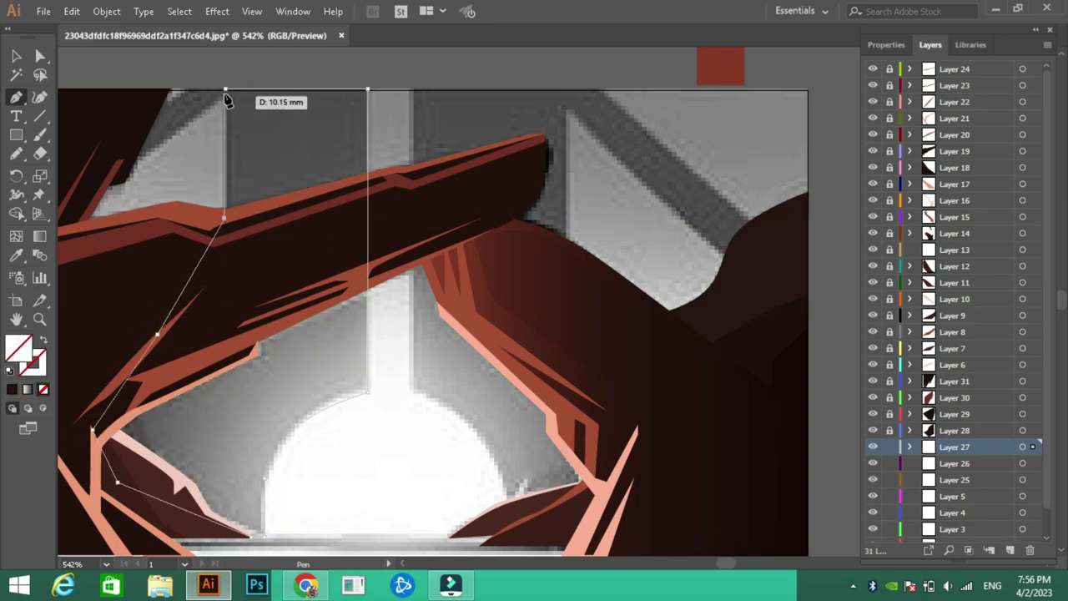
click(225, 89)
click(484, 337)
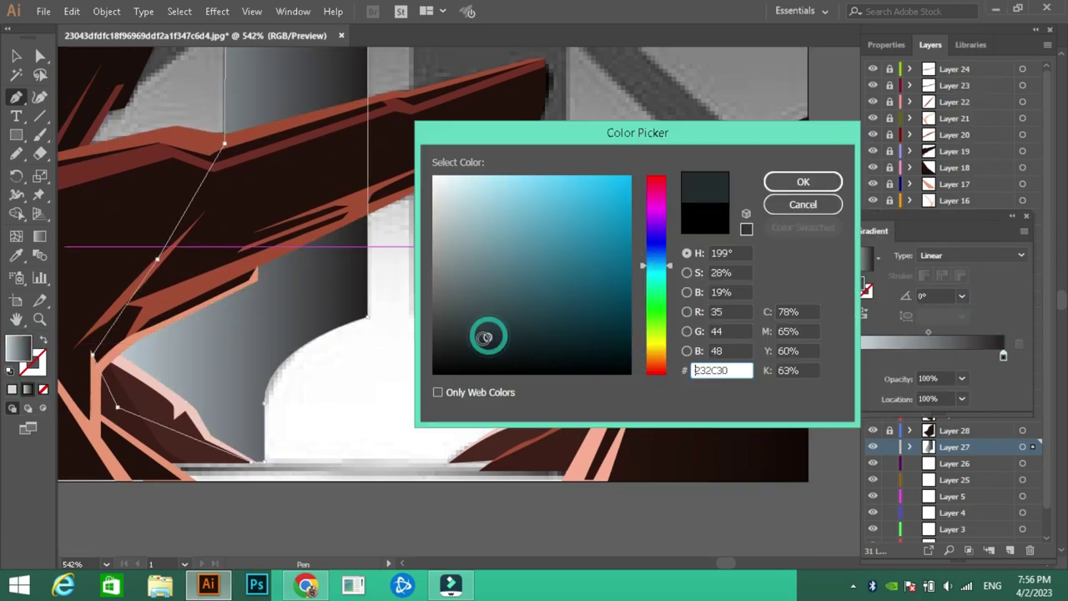
click(802, 182)
drag(1003, 354, 956, 361)
key(v)
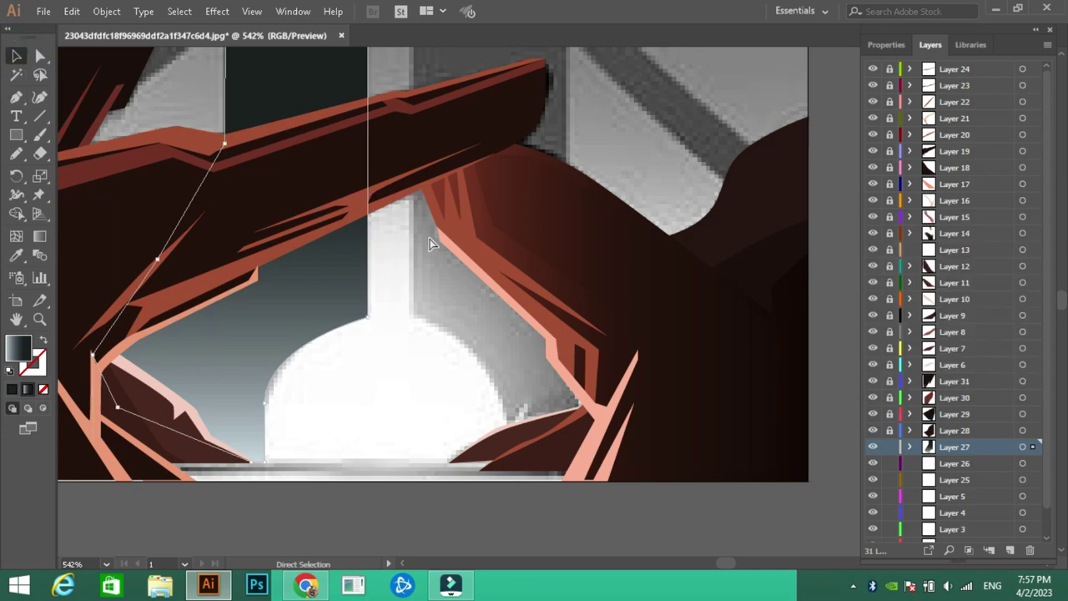
drag(429, 244, 497, 300)
Step: On Layer 26, draw the water strip along the bottom with a light blue gradient
click(936, 466)
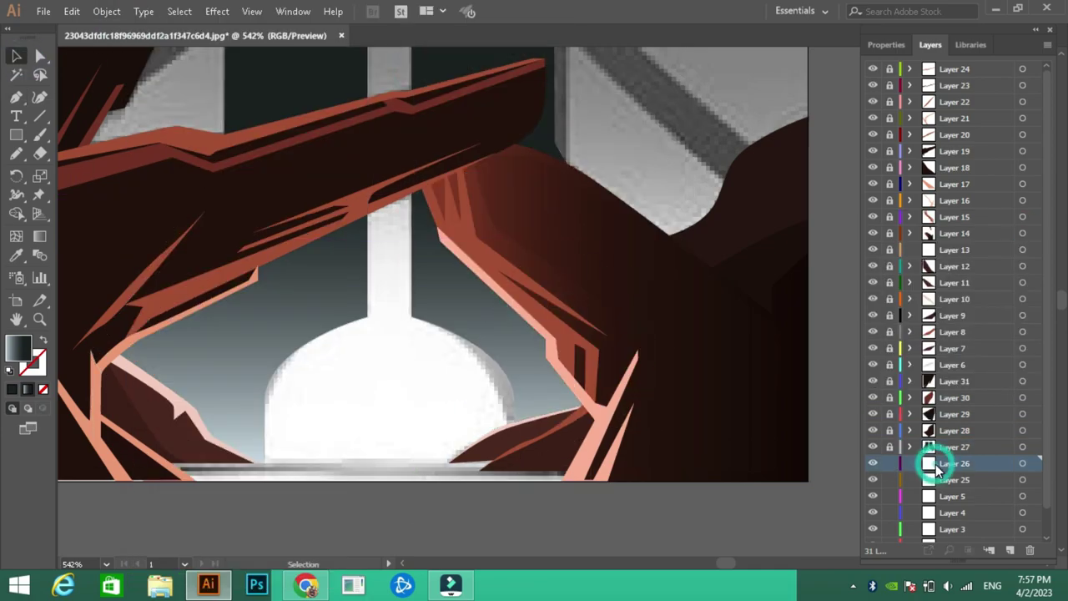
click(535, 445)
click(597, 472)
click(562, 480)
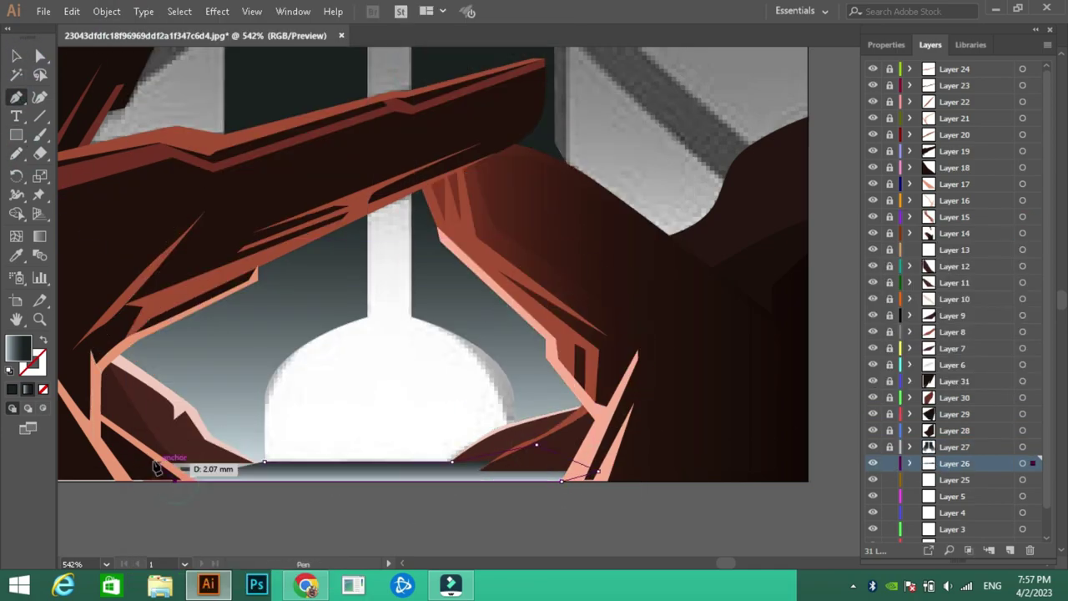
click(27, 388)
double_click(938, 356)
click(821, 178)
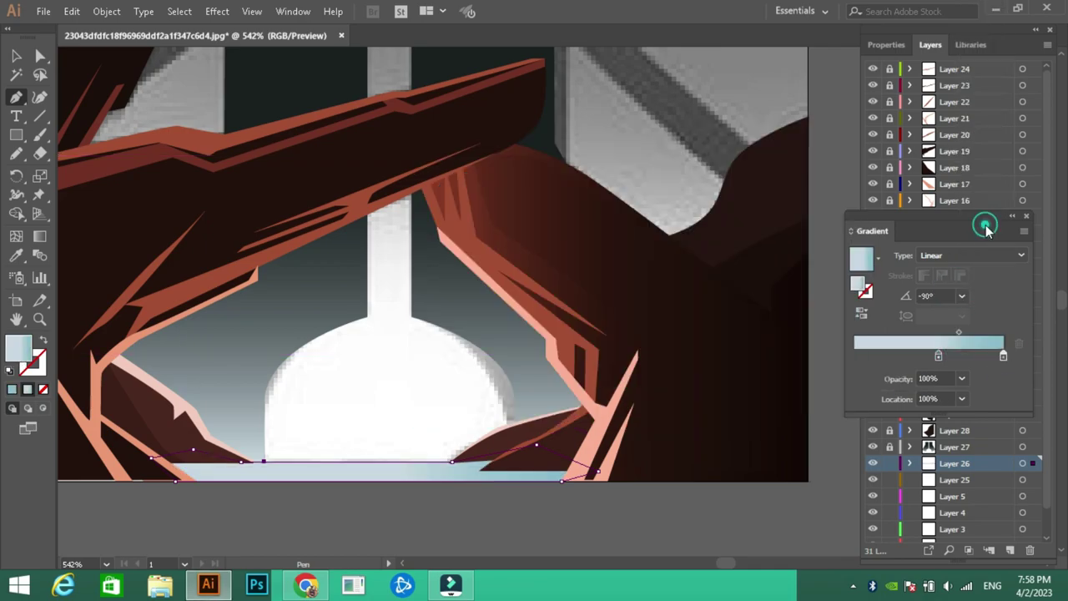
key(ctrl+shift+a)
Step: Pencil-draw ripple streaks across the water and start a dark reflection shape under the rocks
key(n)
drag(420, 464, 464, 465)
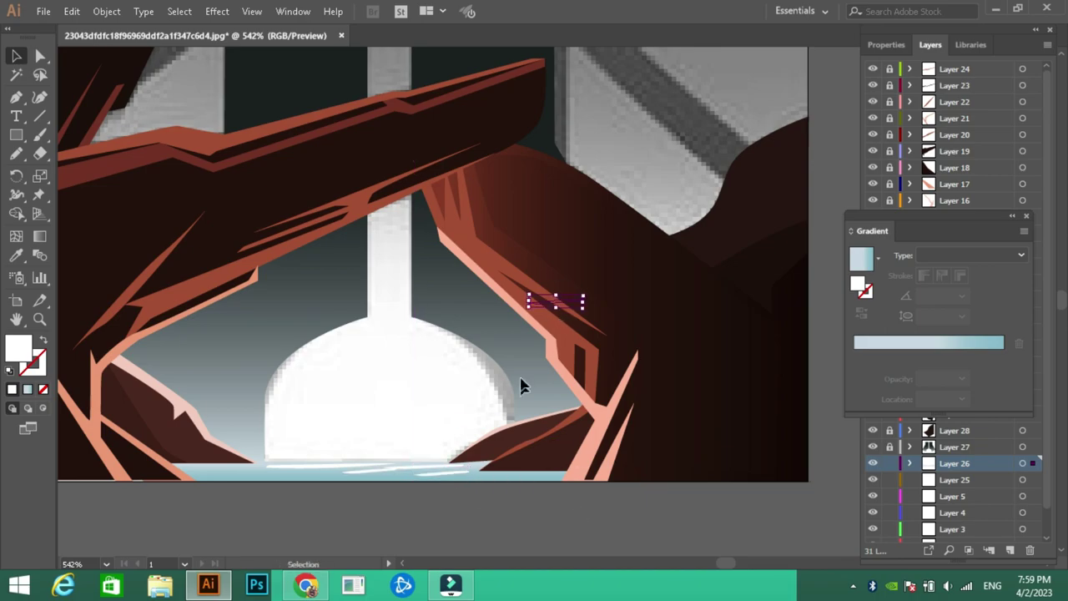
click(1024, 216)
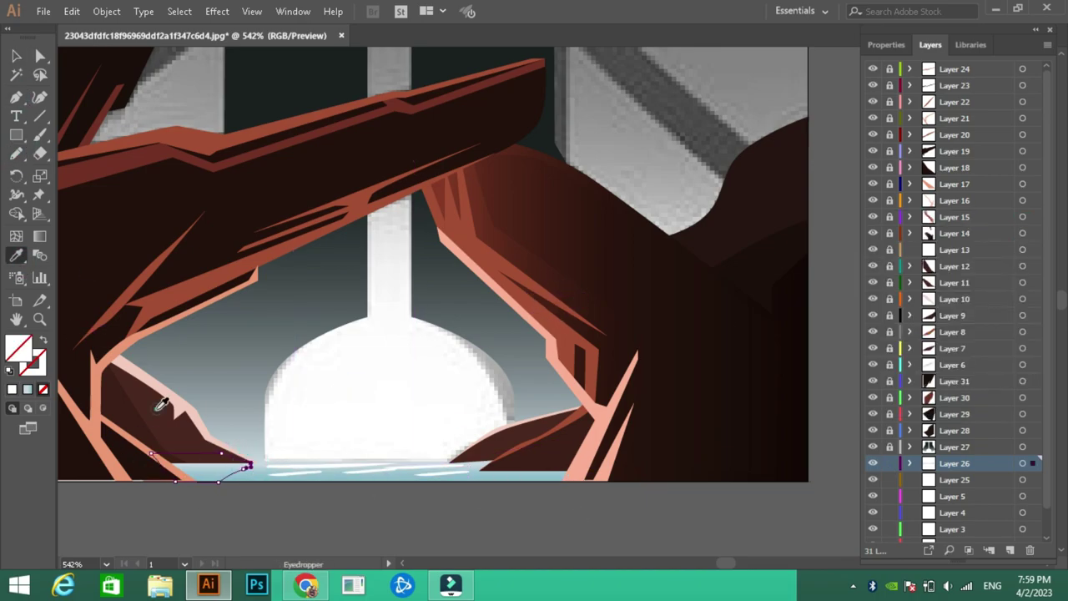
click(886, 44)
key(ctrl+shift+a)
key(n)
drag(504, 457, 457, 461)
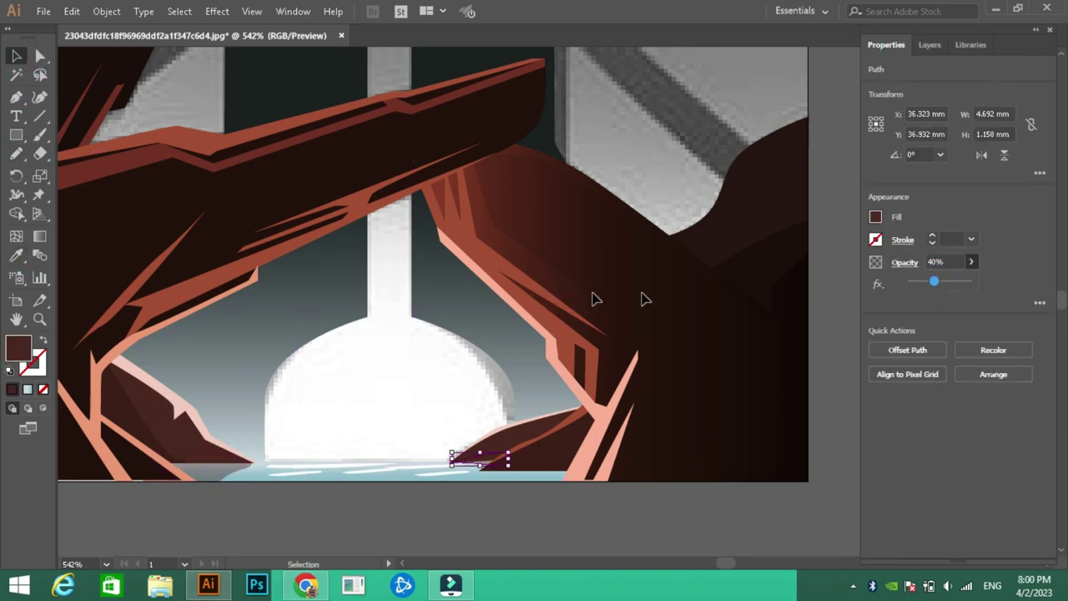
key(p)
click(580, 461)
key(ctrl+shift+a)
Step: Add a white zigzag streak on the water and remove a stray pencil stroke
key(n)
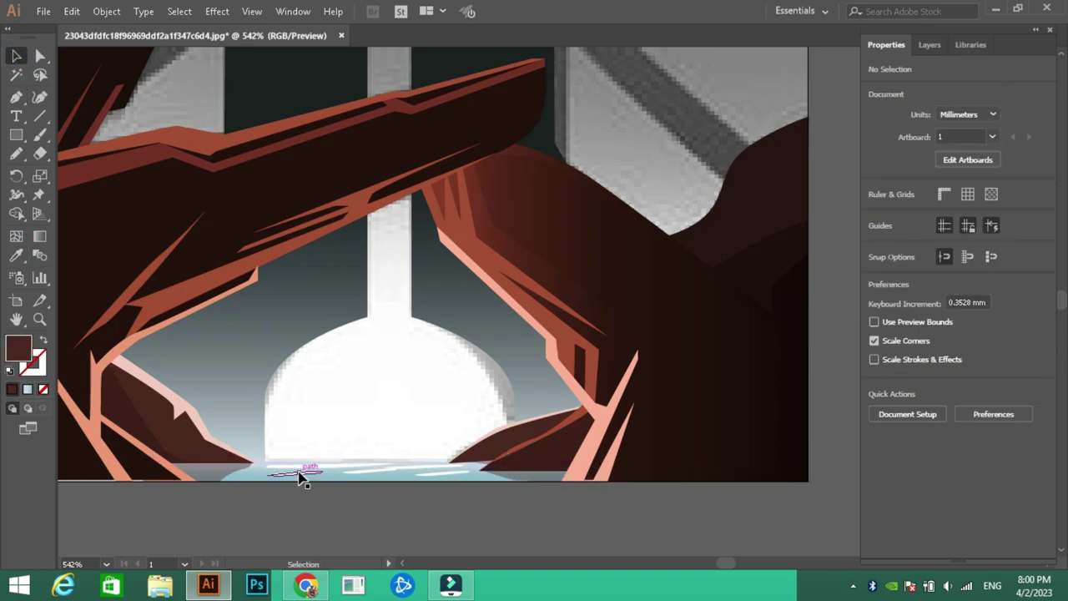
key(ctrl+equal)
mouse_move(359, 388)
mouse_down()
mouse_move(222, 417)
mouse_move(564, 414)
mouse_up()
key(p)
drag(457, 388, 486, 391)
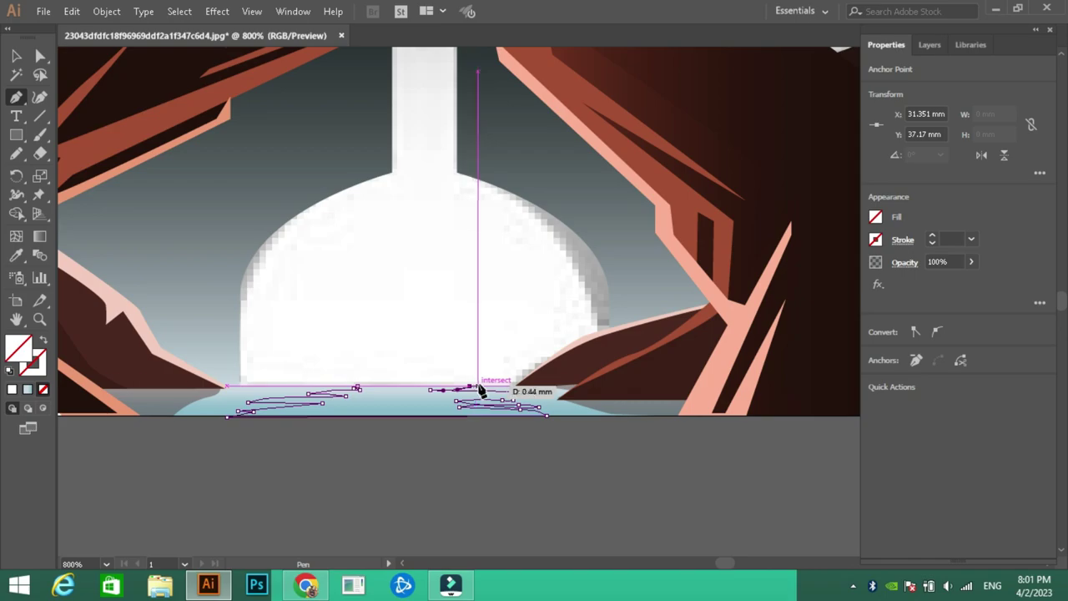
click(481, 390)
key(ctrl+shift+a)
key(n)
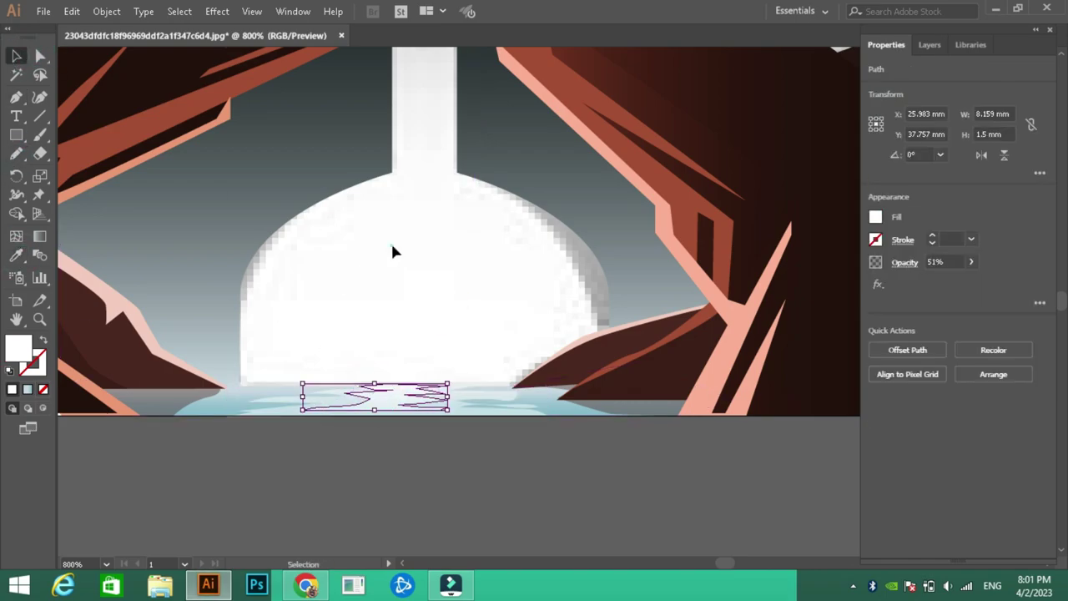
key(ctrl+z)
key(ctrl+z)
key(ctrl+minus)
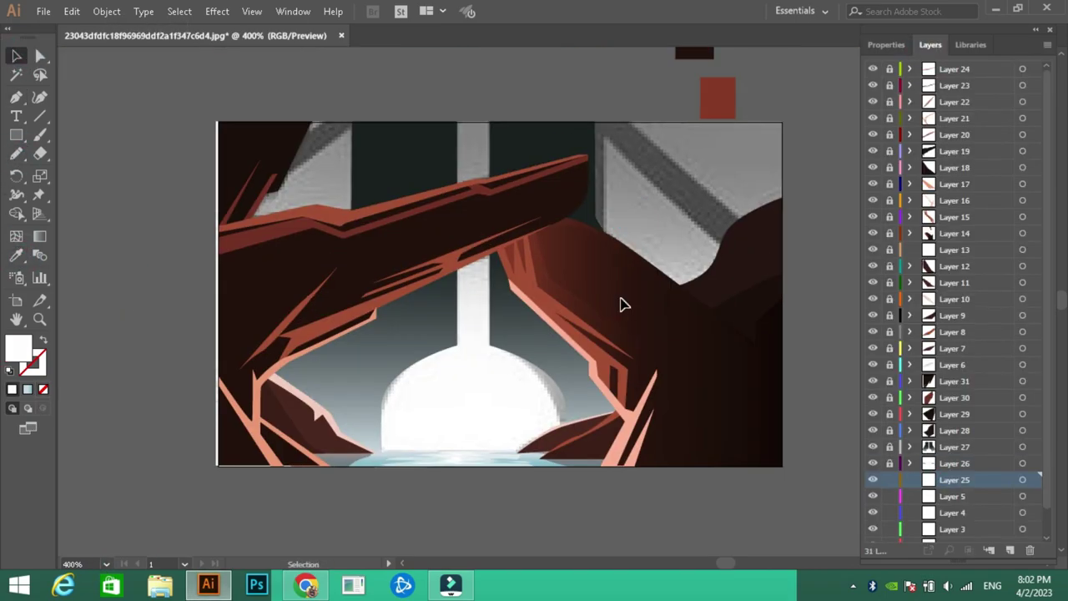
Step: Recolour the upper-right beam shape dark teal
click(16, 55)
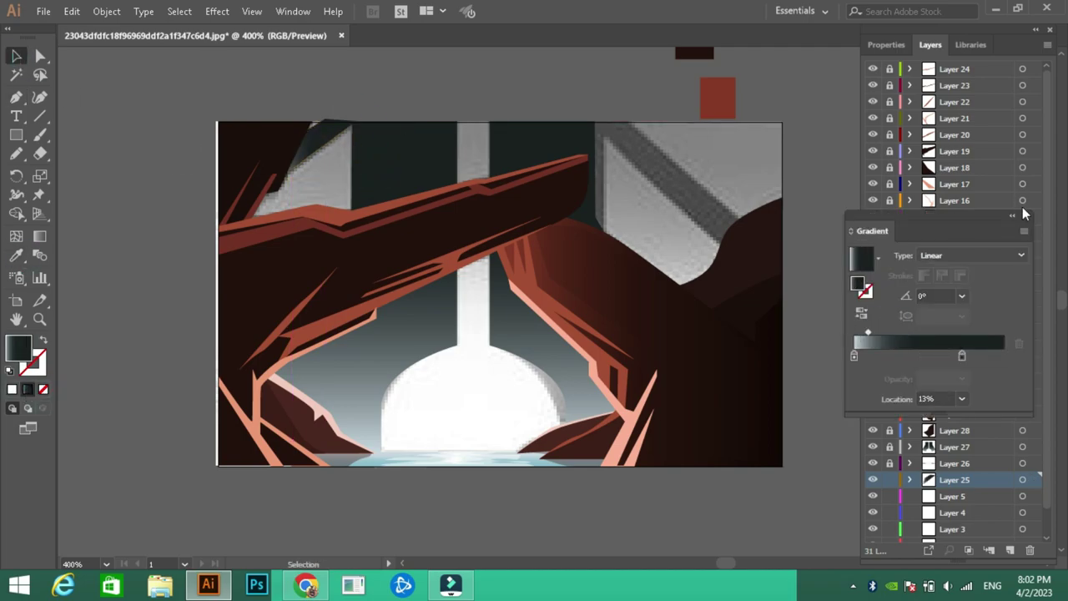
click(727, 238)
double_click(18, 347)
click(807, 181)
click(28, 52)
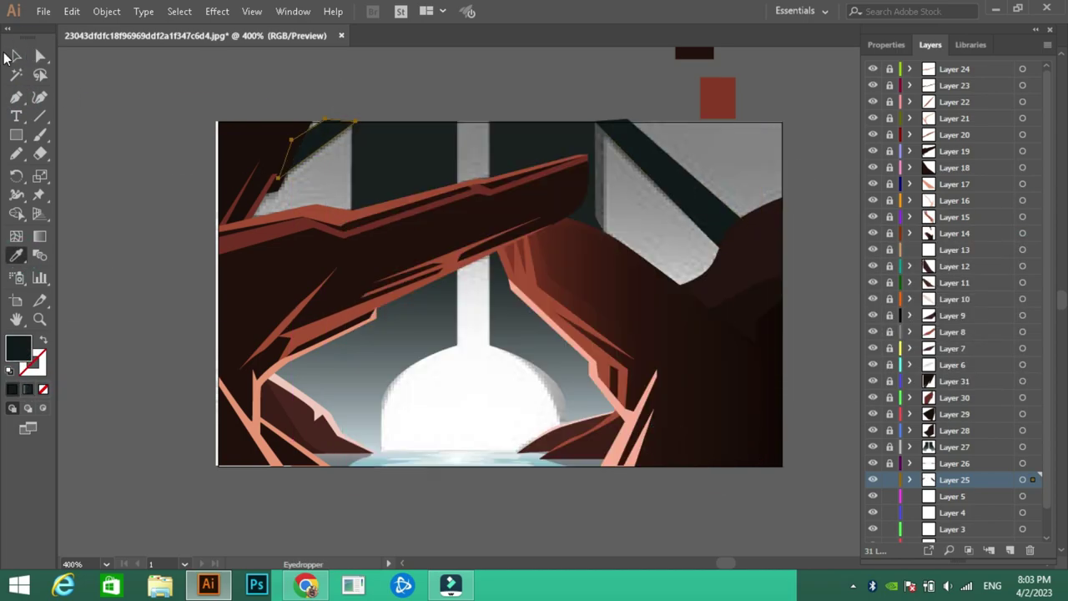
Step: Draw an artboard-sized rectangle with yellow, magenta and dark blue gradient stops
key(m)
drag(219, 122, 784, 464)
key(period)
double_click(868, 331)
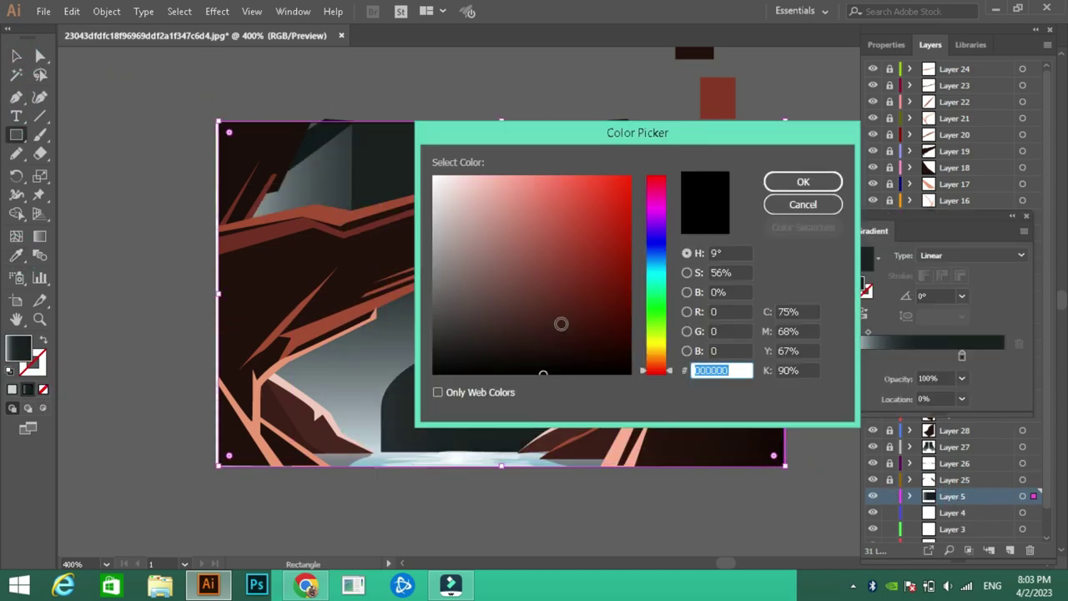
click(575, 176)
click(802, 182)
double_click(940, 355)
click(606, 279)
click(802, 182)
double_click(998, 355)
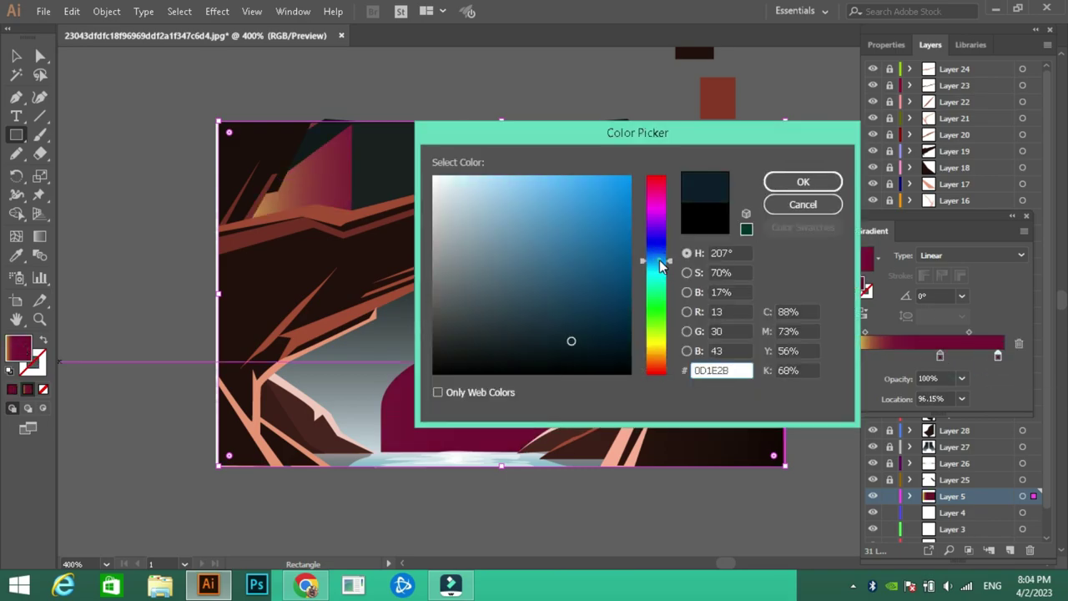
click(803, 182)
Step: Make the left stop white near 9.74%, rotate the gradient 90°, then delete the rectangle
drag(854, 356, 869, 355)
click(961, 295)
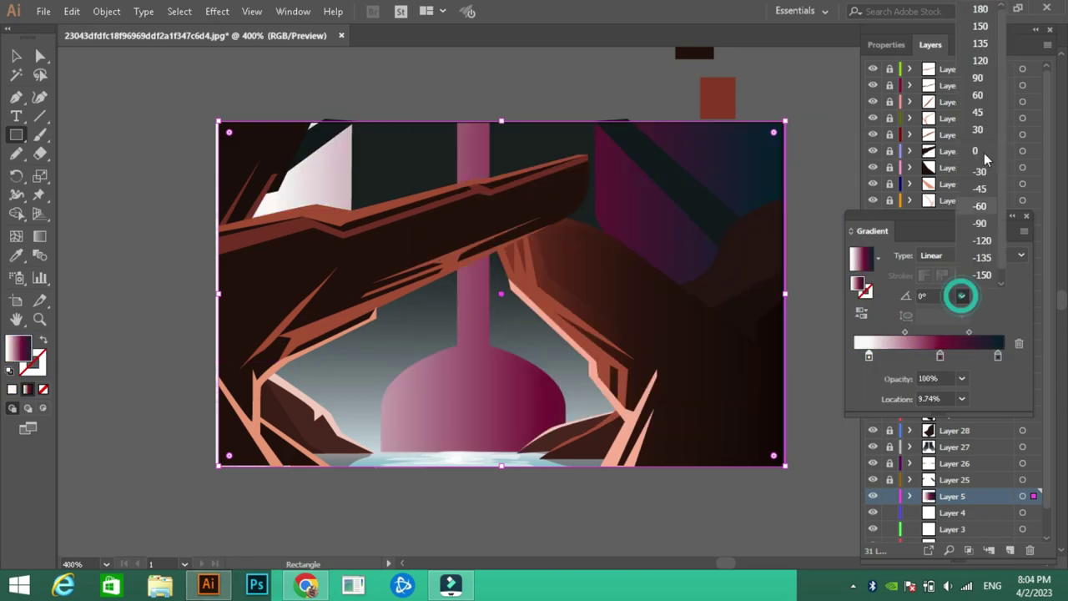
click(990, 89)
key(Delete)
Step: Pen-draw a shape across the top of the artboard and fill it with a sampled colour
key(p)
click(268, 122)
click(363, 236)
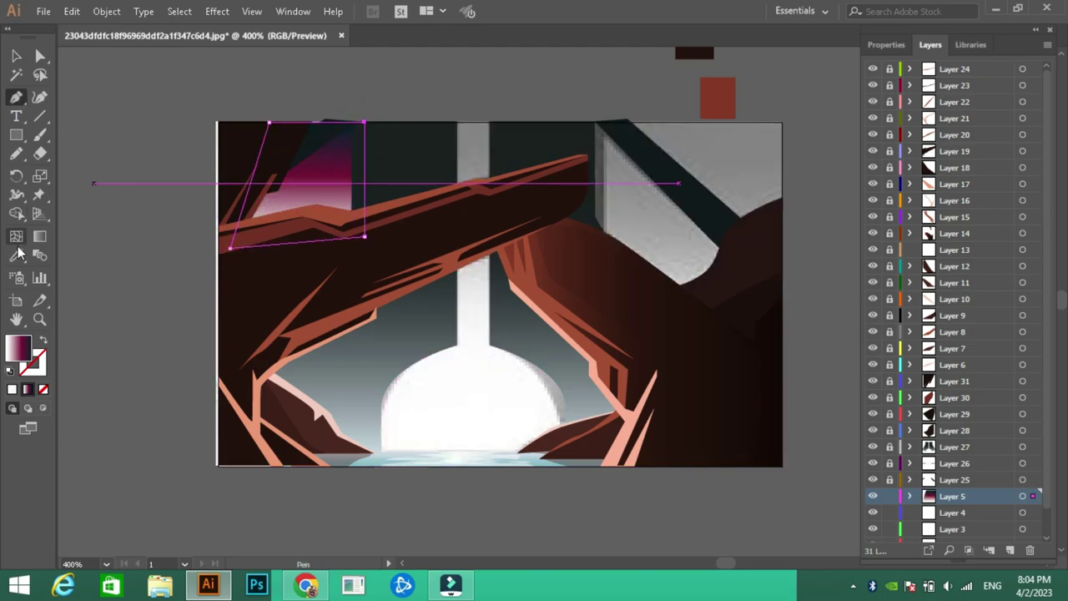
key(i)
click(791, 181)
click(802, 125)
click(584, 143)
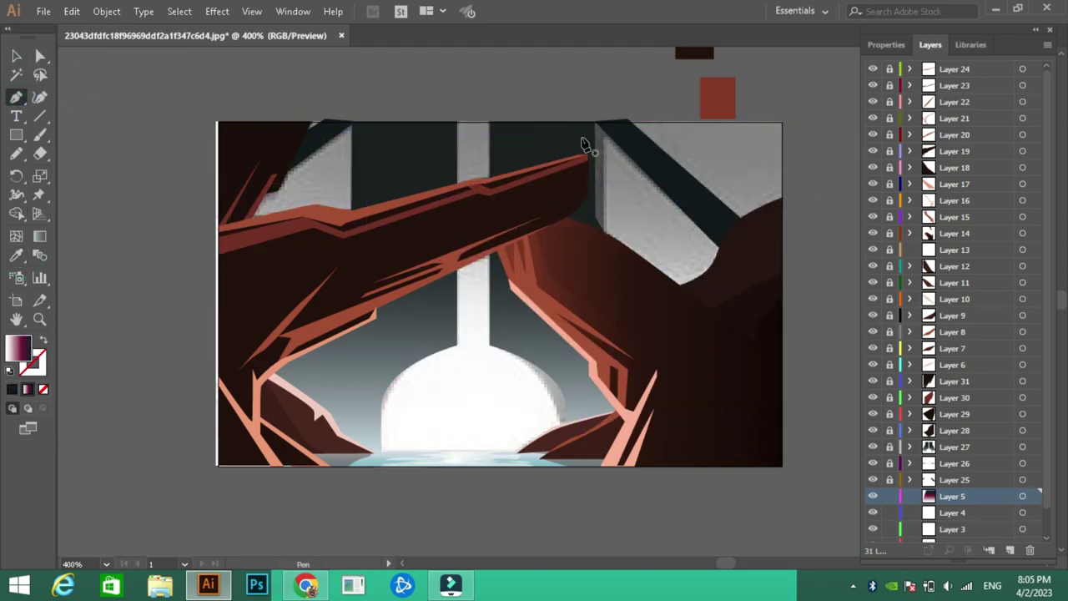
Step: Draw a new artboard-sized background rectangle on Layer 5 with a light-blue-to-navy gradient
key(m)
drag(218, 122, 782, 454)
double_click(18, 347)
click(804, 181)
key(period)
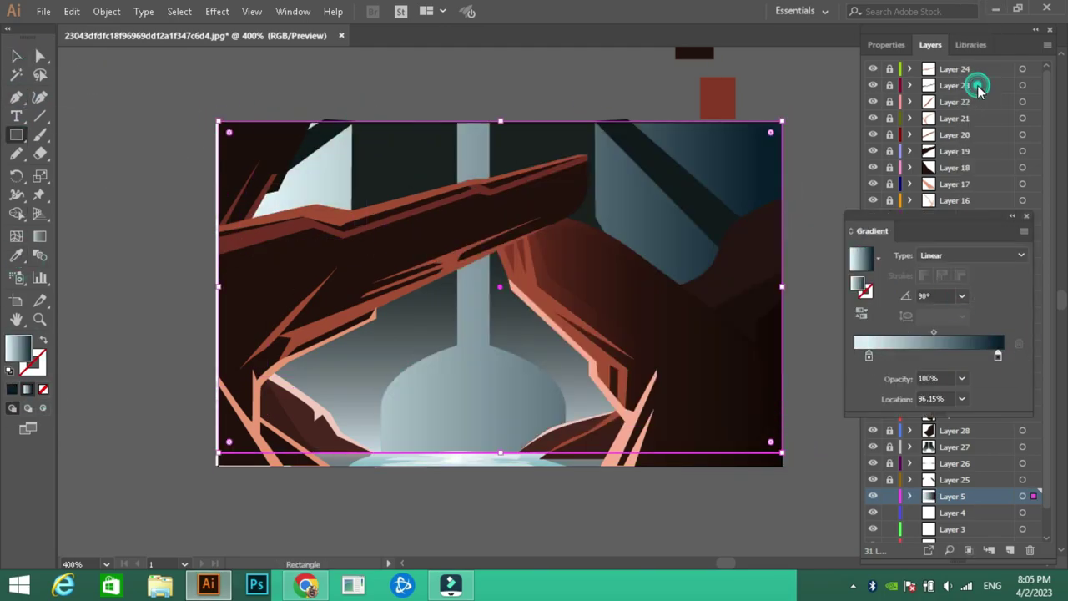
key(v)
click(131, 124)
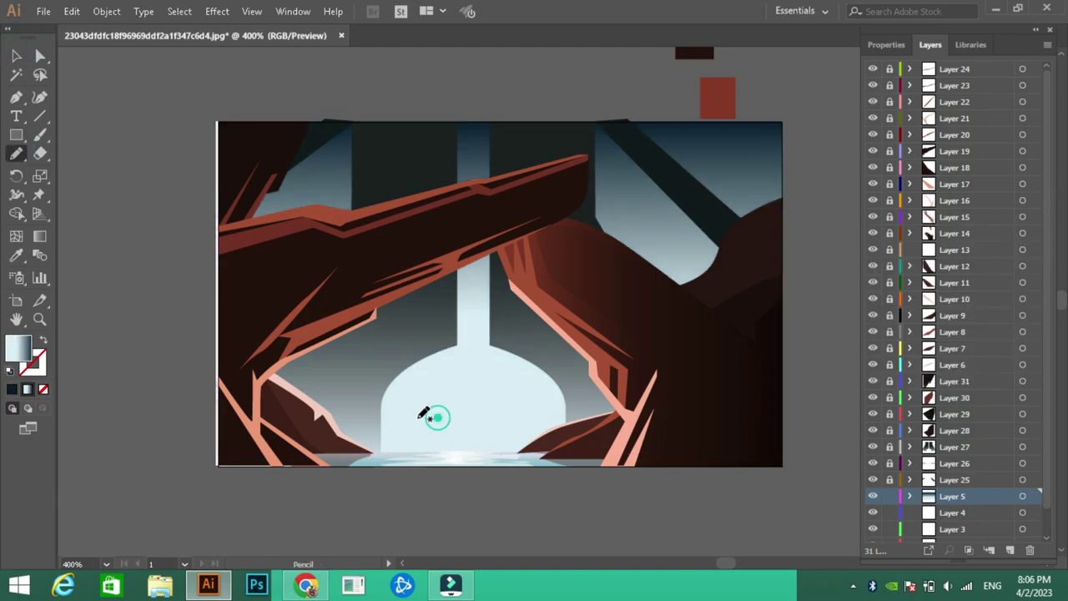
Step: Pencil-draw three white clouds over the doorway basin and the upper-right and upper-left sky
key(n)
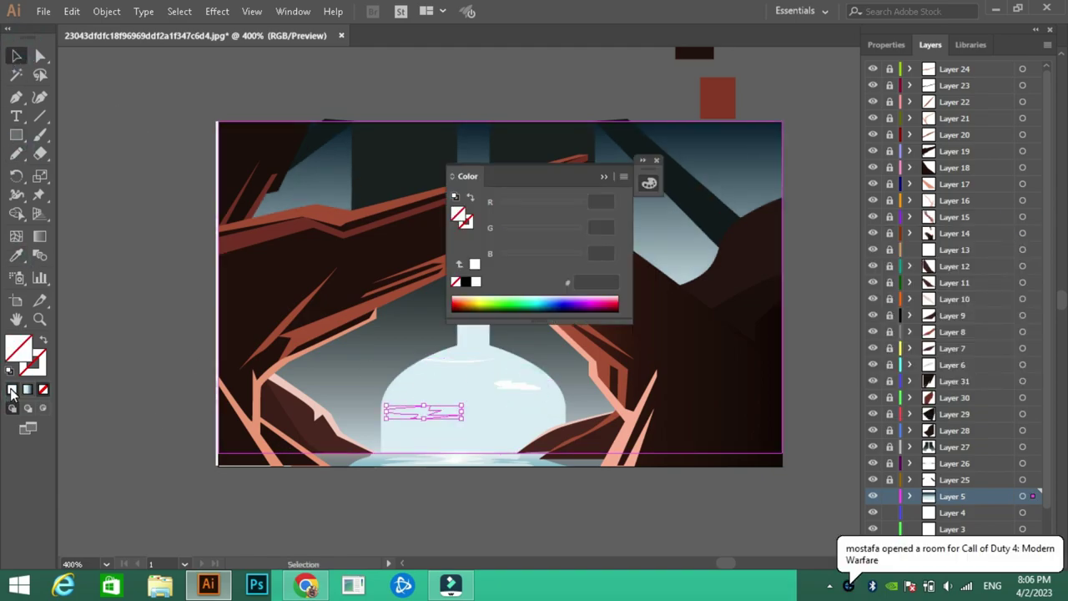
drag(497, 385, 539, 388)
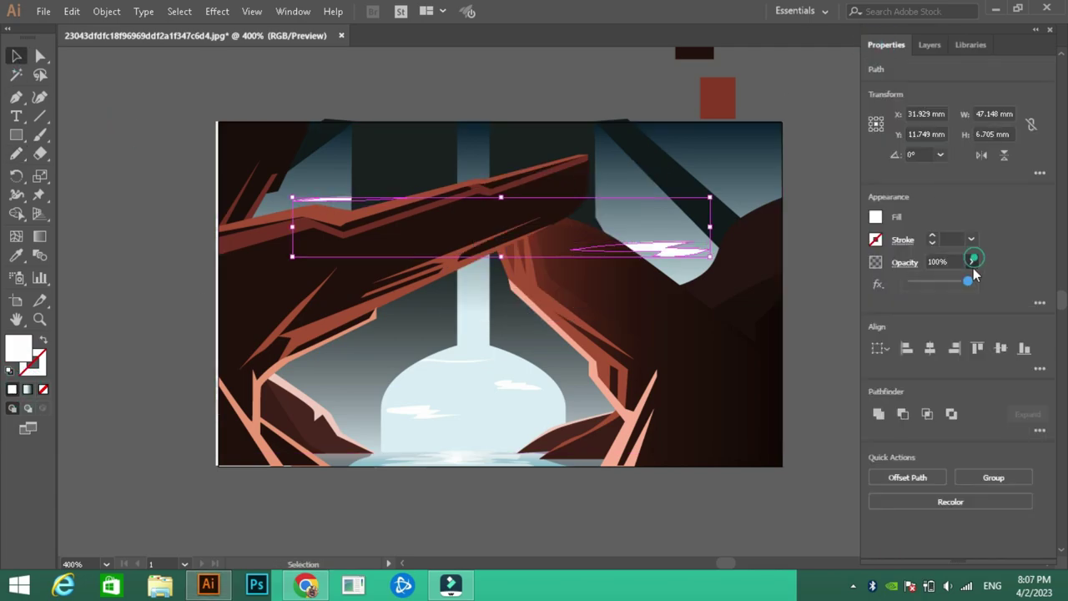
drag(610, 188, 617, 185)
drag(318, 163, 321, 166)
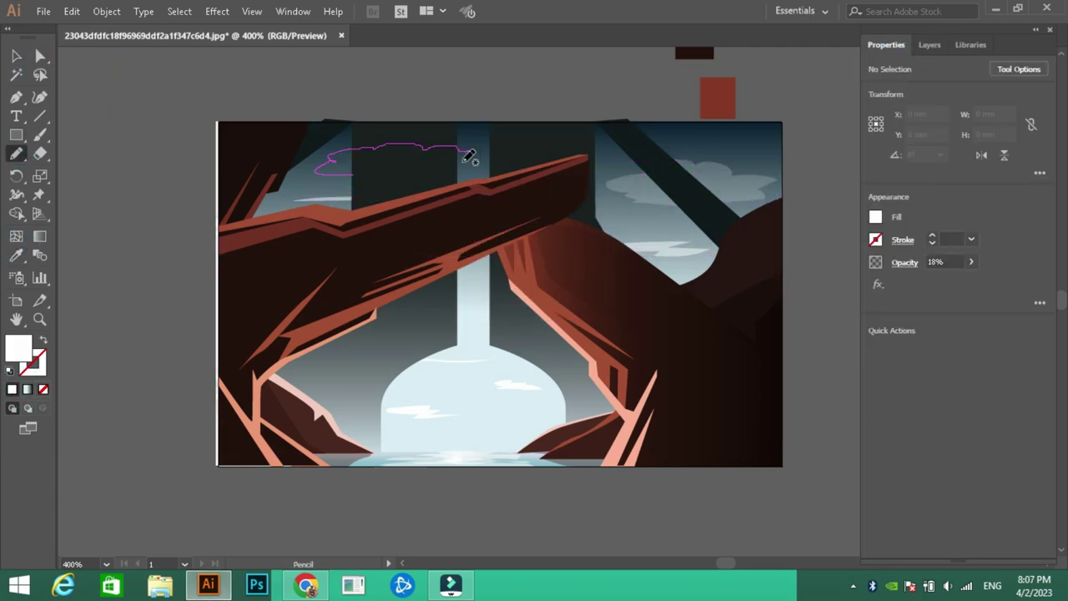
key(v)
click(426, 65)
Step: Unlock Layer 27 in the Layers panel and make it active
key(F7)
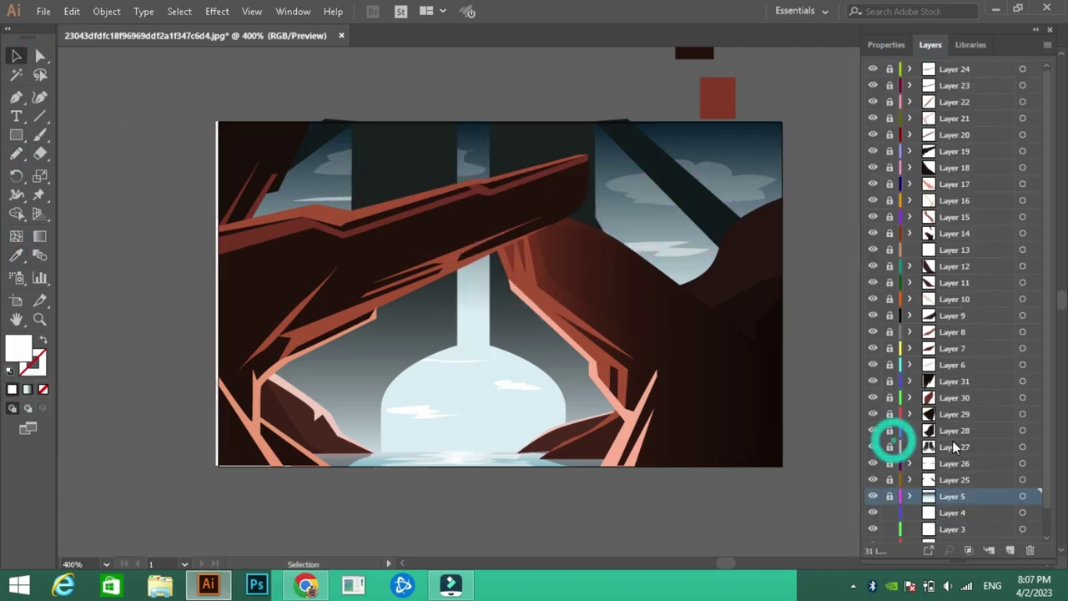
click(890, 446)
click(953, 448)
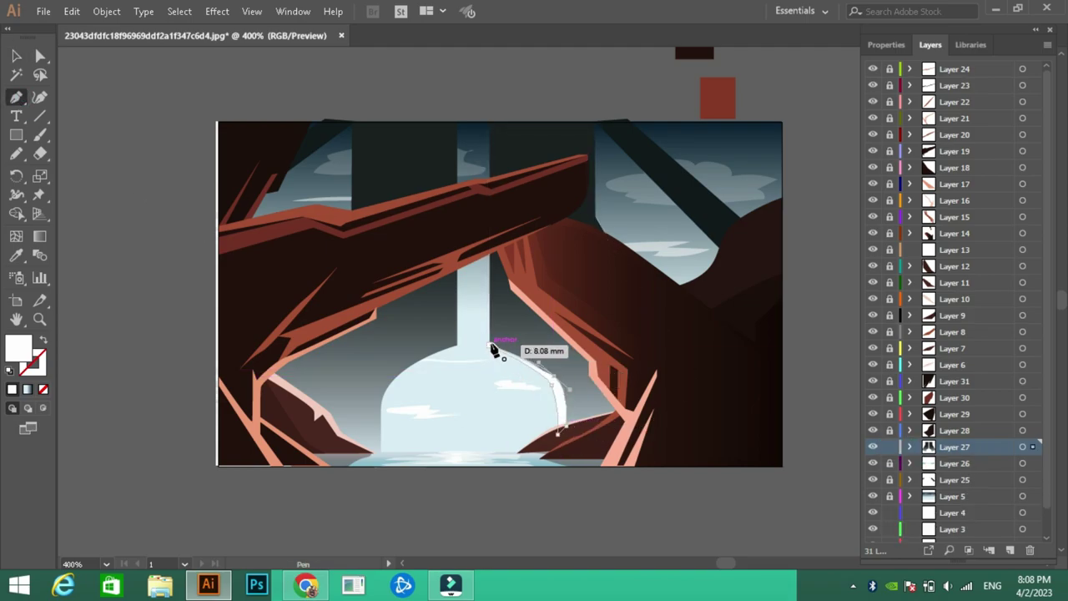
Step: Pen-draw an angular shape beside the doorway and mirror a copy to the other side
drag(403, 368, 434, 357)
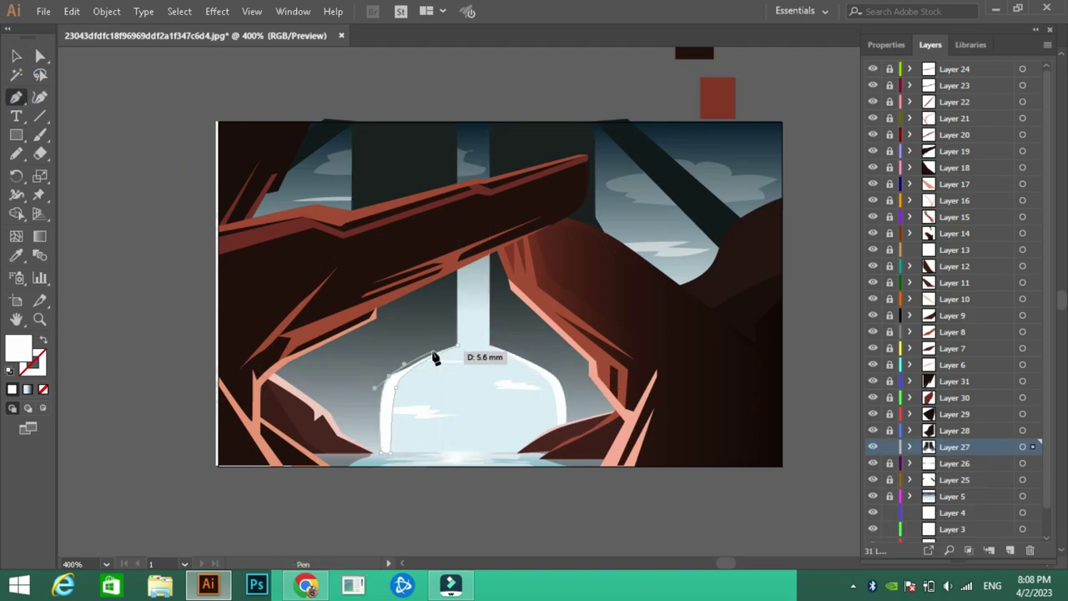
click(372, 433)
click(288, 371)
click(317, 359)
click(338, 383)
drag(359, 367, 363, 373)
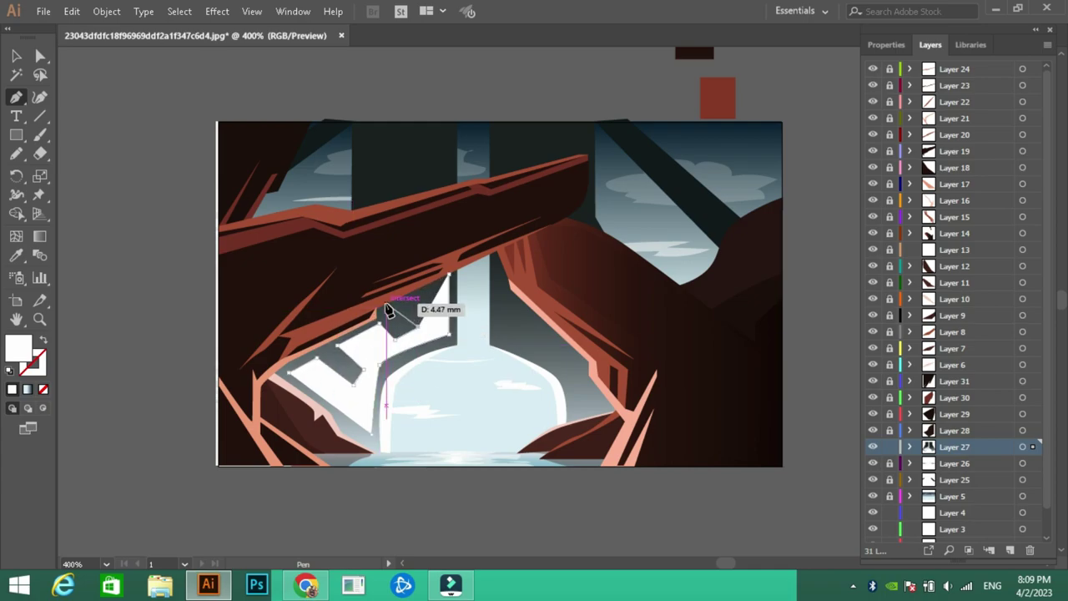
click(386, 310)
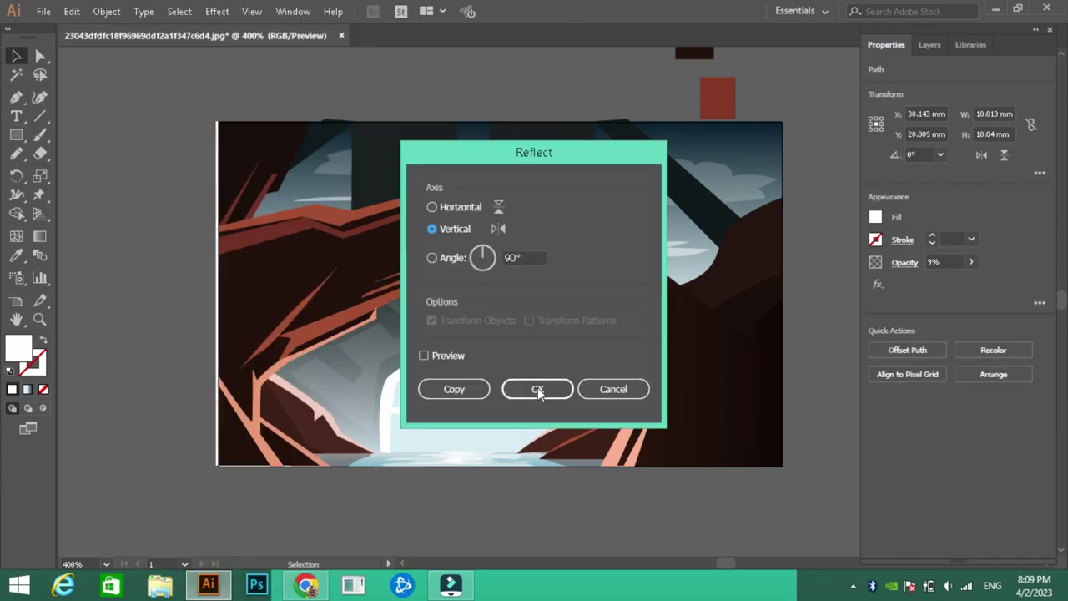
click(539, 389)
click(930, 45)
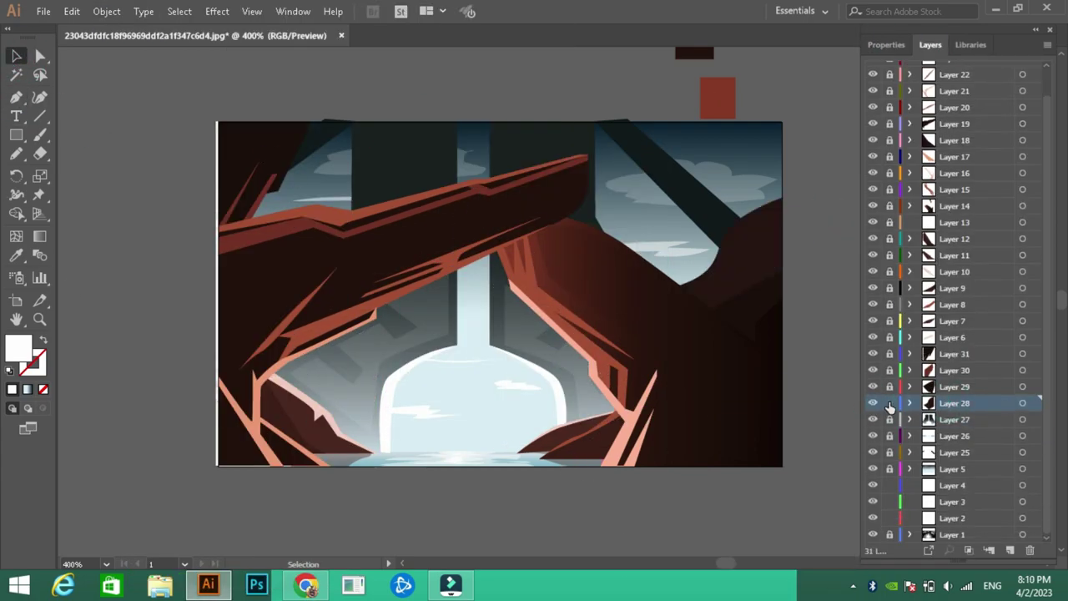
Step: Draw a rectangle over the lower scene with a gradient fading to 0% opacity
key(m)
drag(221, 464, 782, 267)
key(period)
click(961, 378)
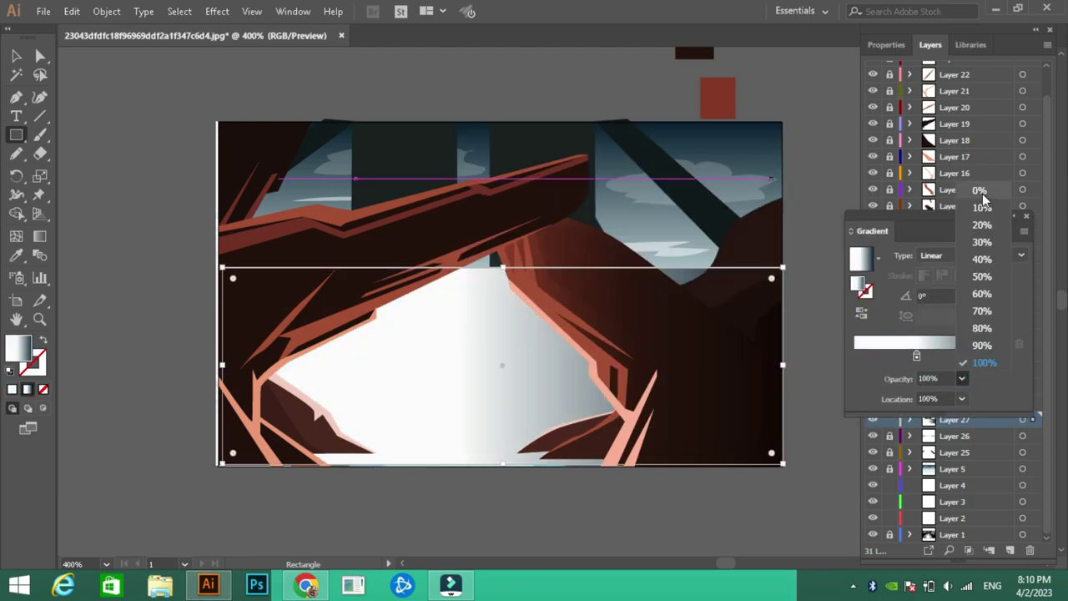
click(981, 190)
click(886, 44)
key(v)
click(119, 148)
click(929, 44)
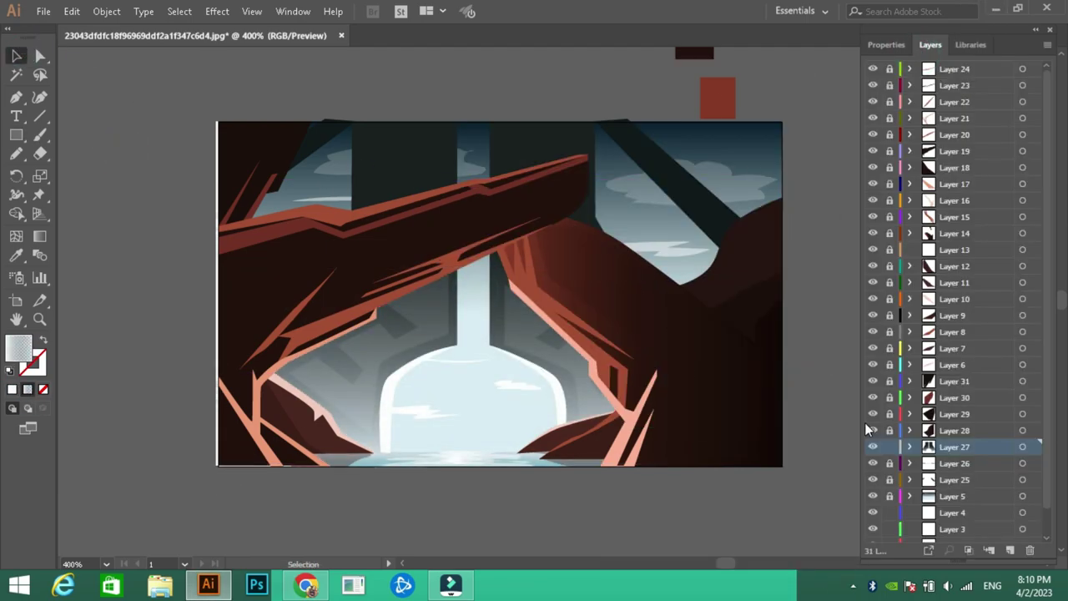
Step: Add another translucent rectangle across the lower scene, then work on Layer 27
key(m)
drag(224, 461, 734, 333)
click(886, 45)
click(929, 278)
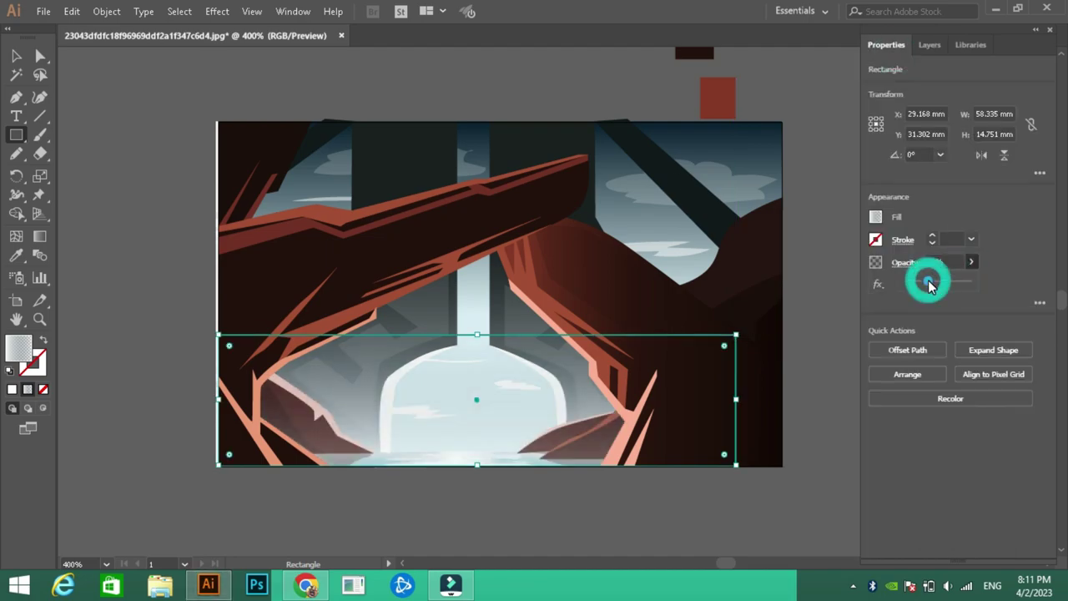
key(ctrl+shift+a)
click(930, 44)
click(890, 448)
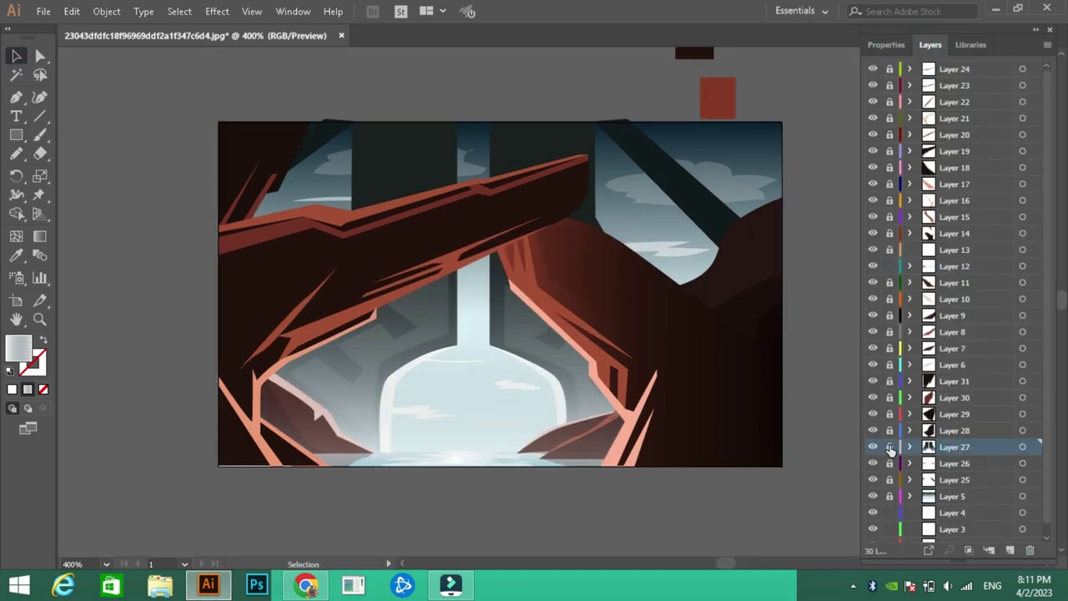
click(355, 123)
Step: Finish and select the dark column shape, then make Layer 5 active
key(v)
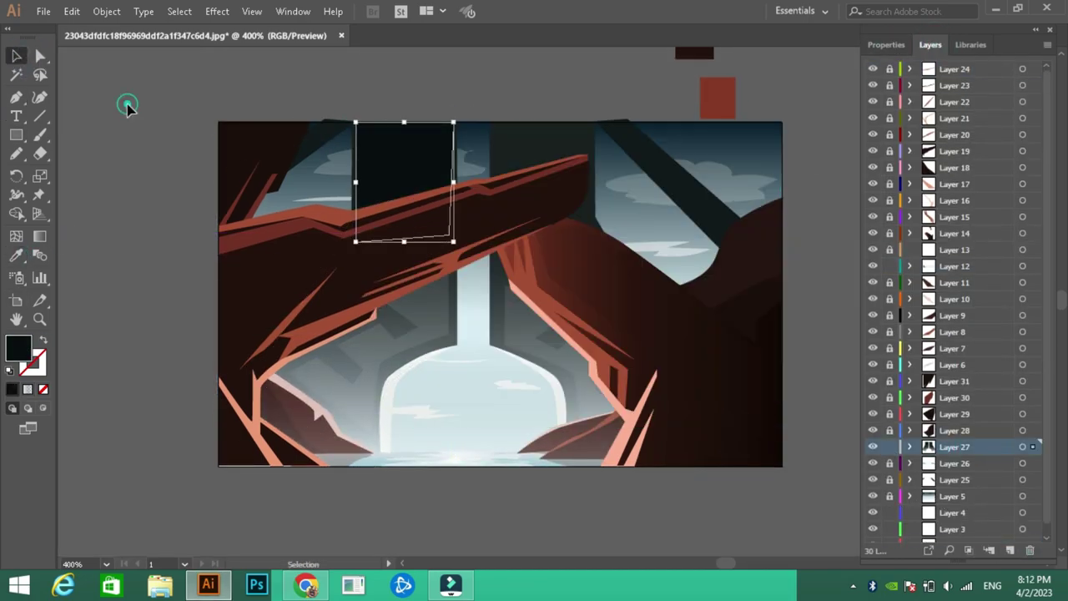
click(595, 229)
click(19, 56)
click(954, 495)
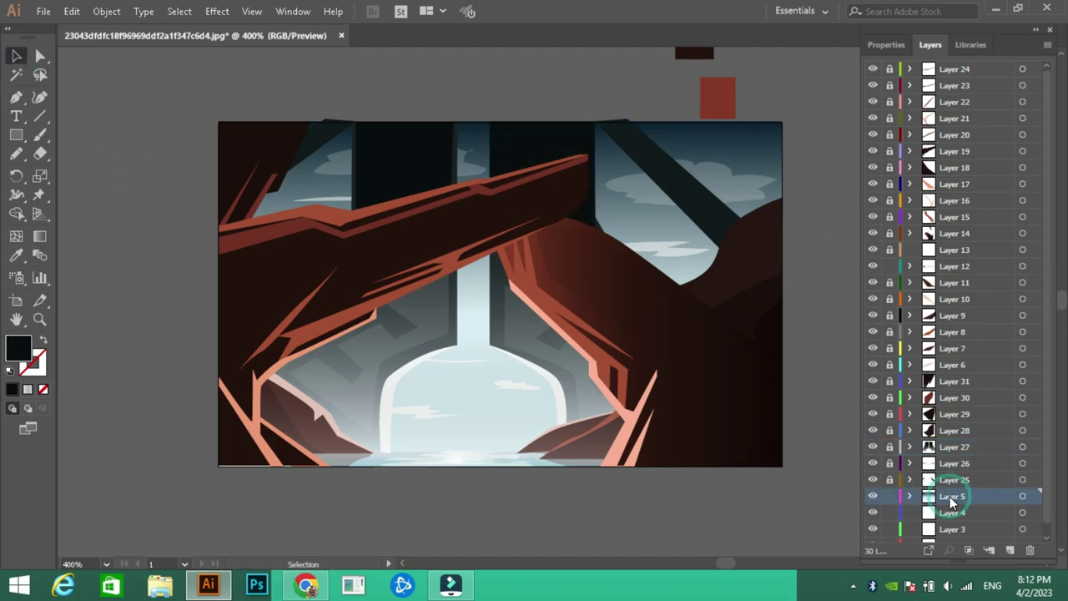
Step: Place a bird symbol from the symbol libraries as a flock of four in the doorway
click(293, 11)
click(631, 347)
scroll(457, 322, down, 3)
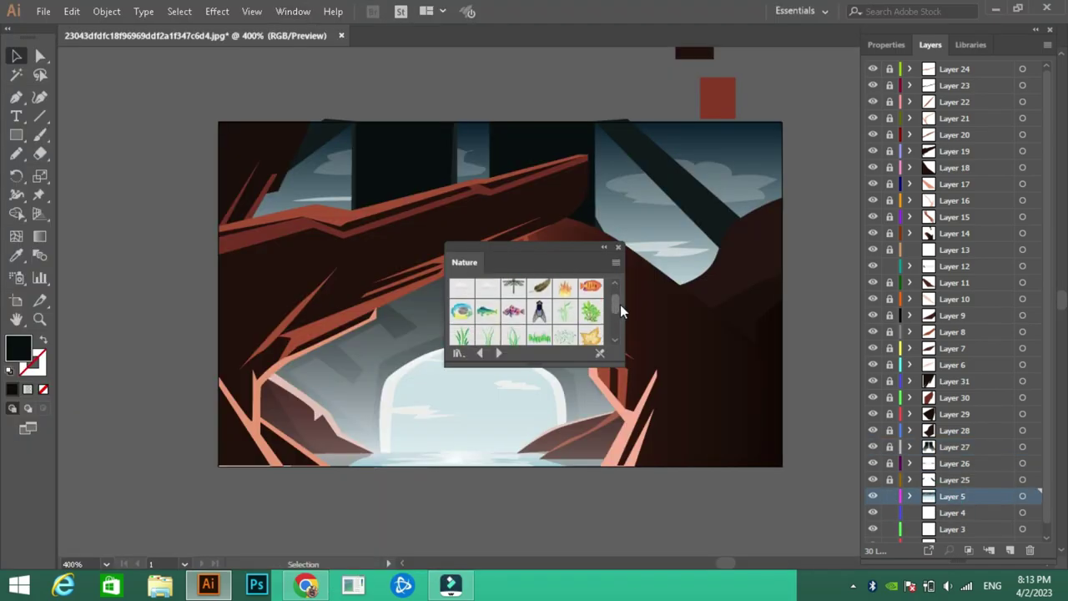
scroll(620, 305, up, 3)
click(498, 352)
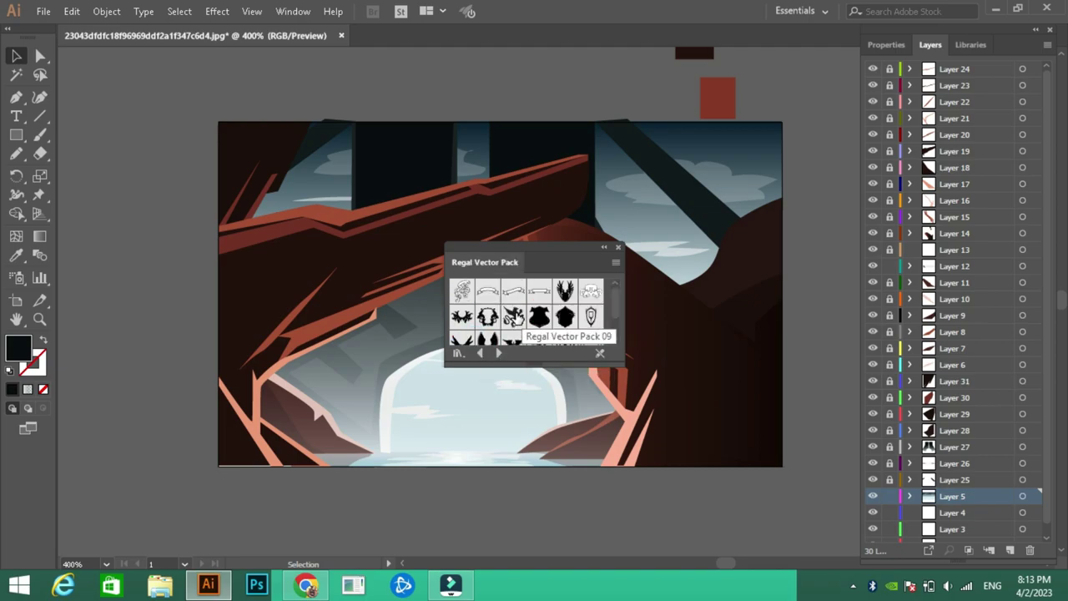
scroll(534, 321, down, 2)
click(617, 247)
key(n)
key(shift+x)
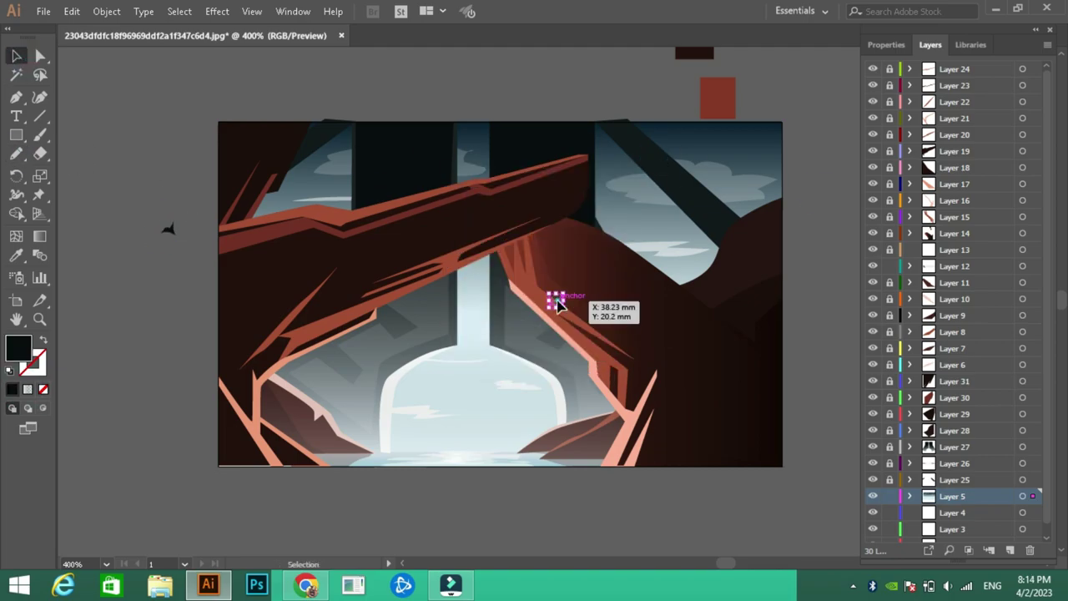
mouse_move(168, 228)
mouse_down()
mouse_move(136, 228)
mouse_move(163, 242)
mouse_move(151, 254)
mouse_move(488, 434)
mouse_up()
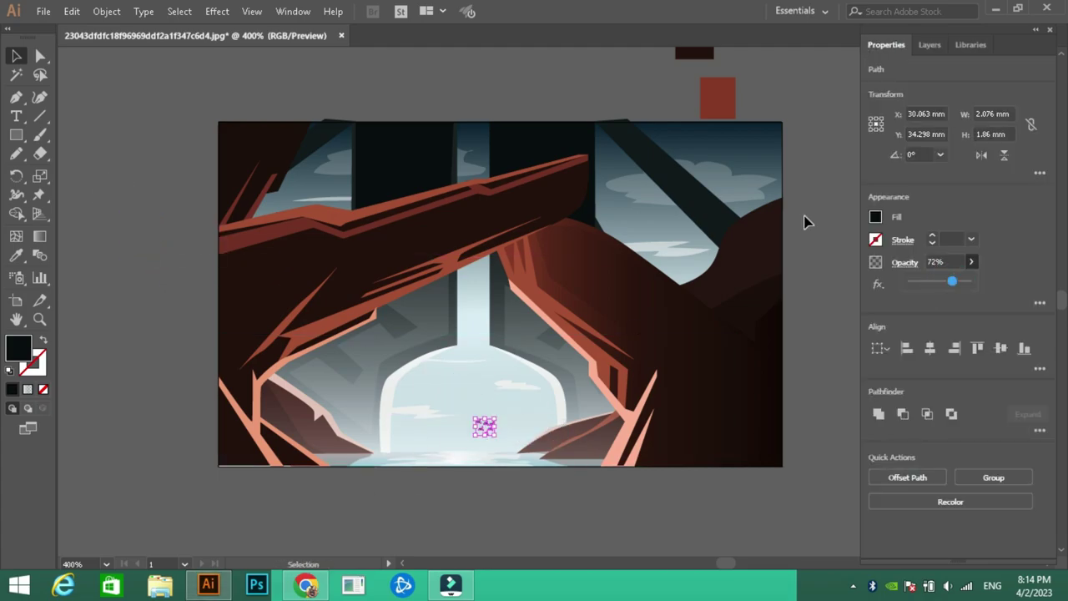
click(803, 220)
Step: Paint white stars with the Blob Brush and move them up along the top of the sky
key(shift+b)
double_click(18, 346)
key(Escape)
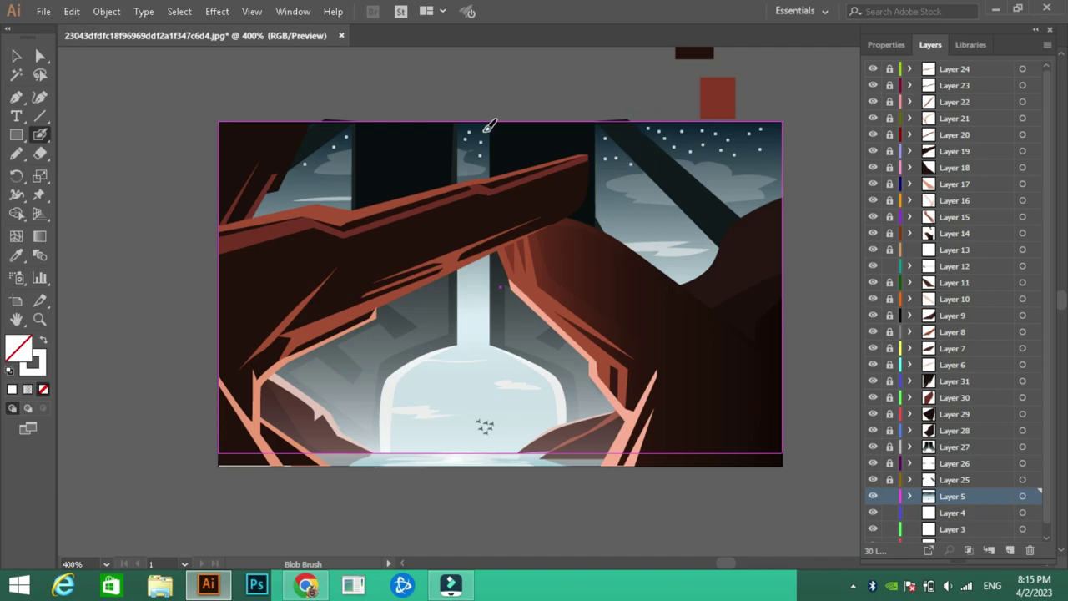
key(v)
drag(534, 164, 621, 142)
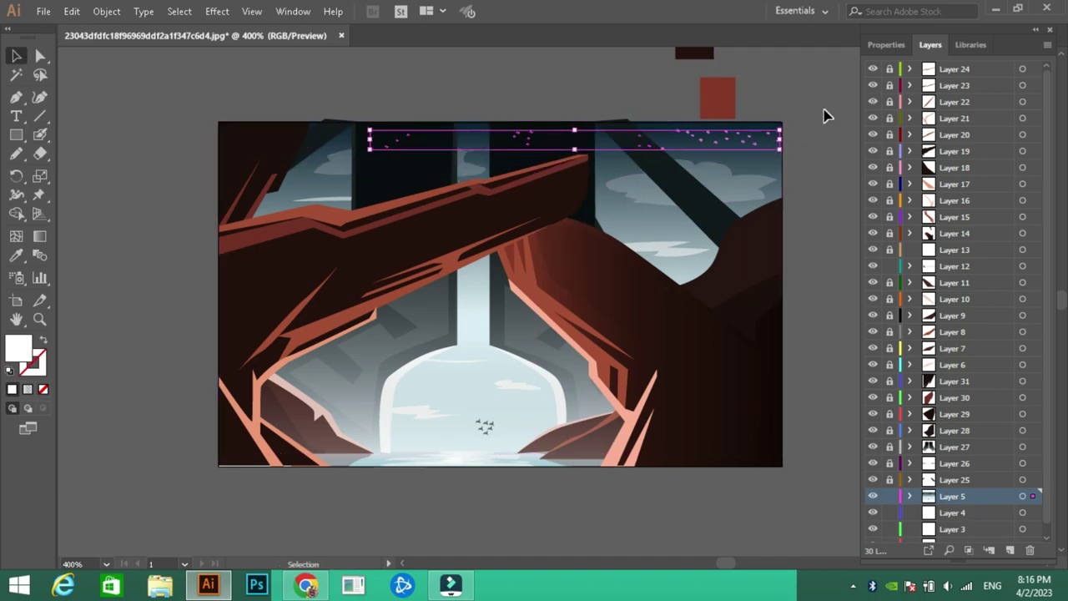
drag(367, 138, 485, 138)
scroll(817, 121, up, 1)
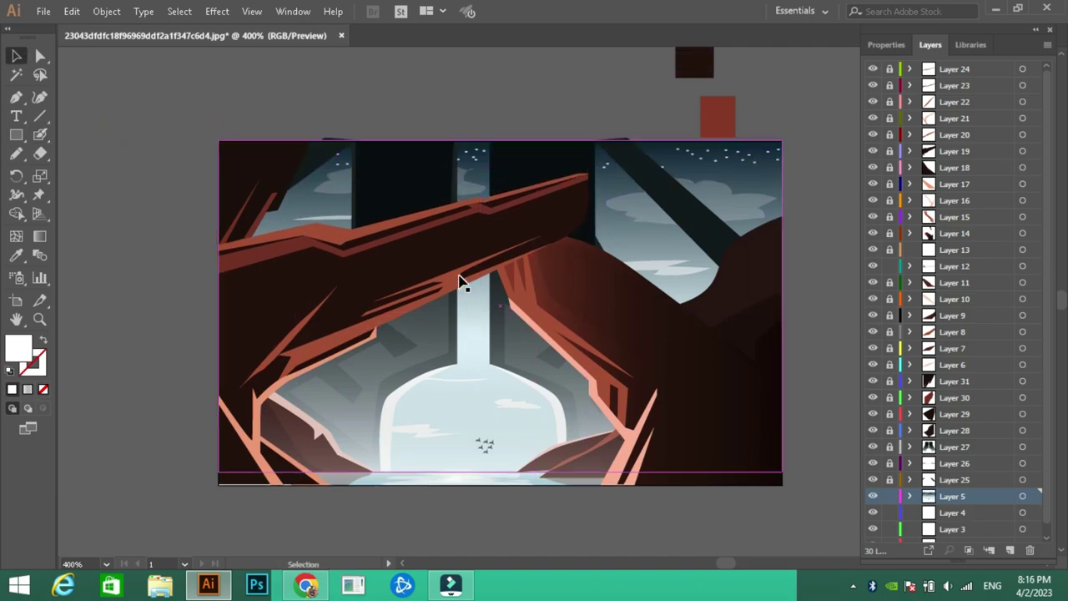
Step: On a new layer, draw log-coloured pencil streaks across the log and the right rock
key(n)
key(ctrl+l)
drag(477, 237, 385, 285)
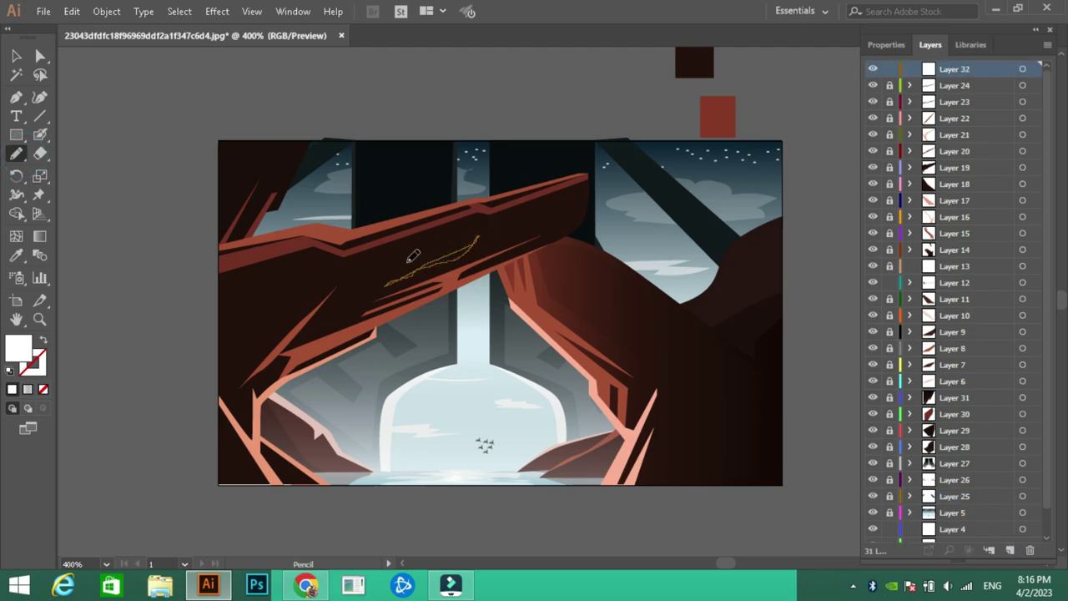
click(272, 250)
key(n)
drag(670, 378, 762, 404)
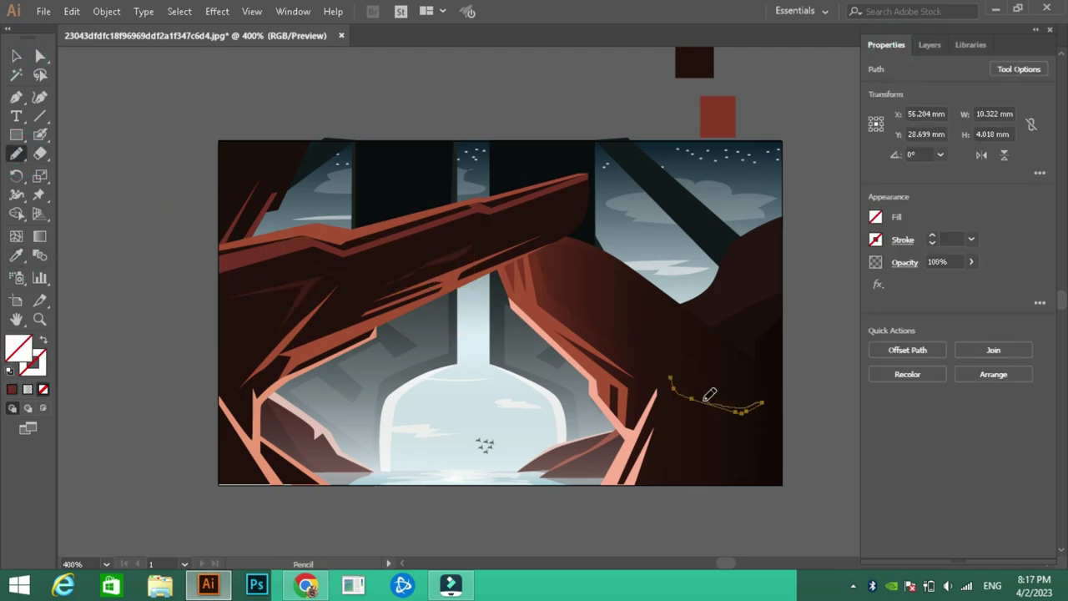
Step: Place a soft light flare on the water below the doorway
ctrl+click(136, 143)
key(v)
click(929, 44)
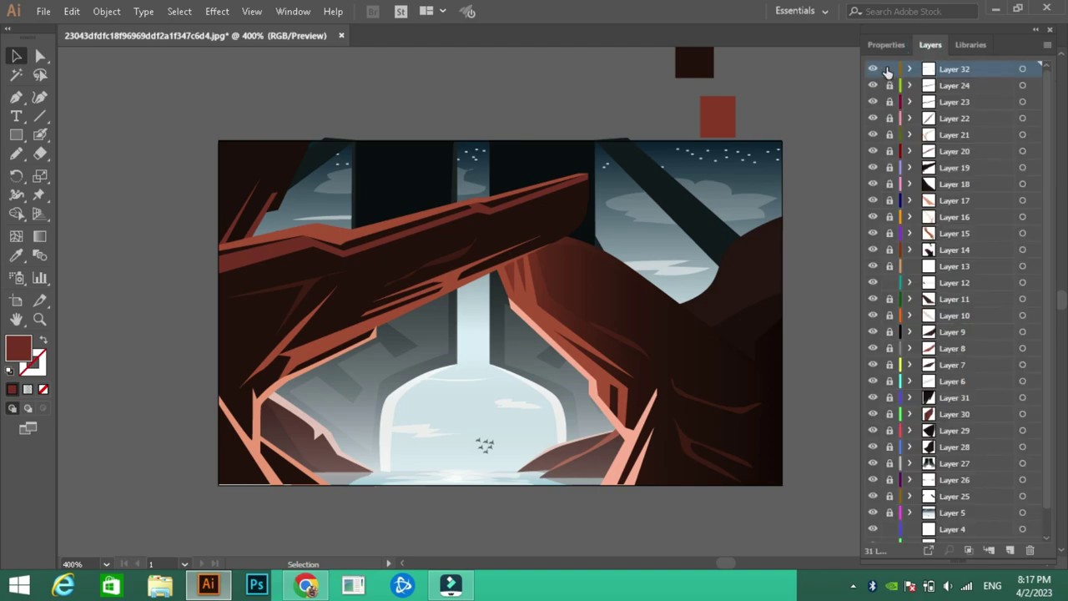
key(v)
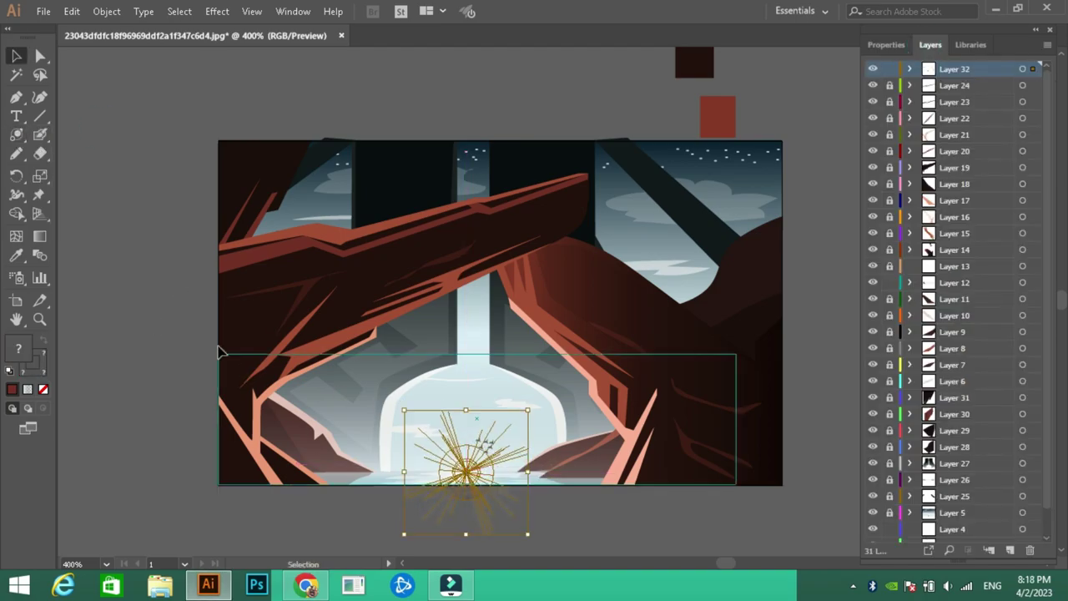
drag(733, 258, 695, 331)
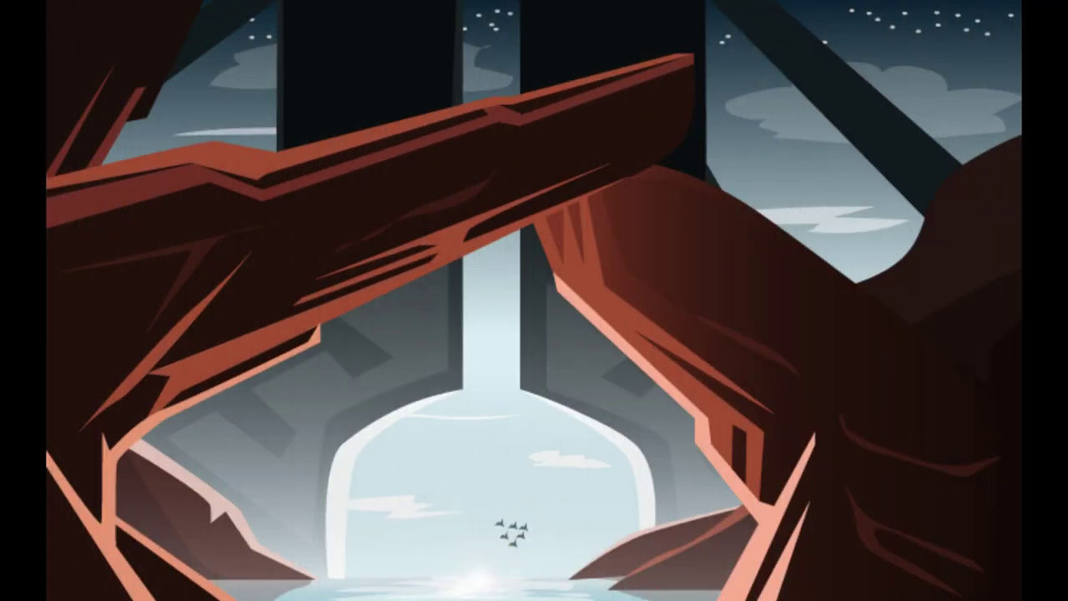